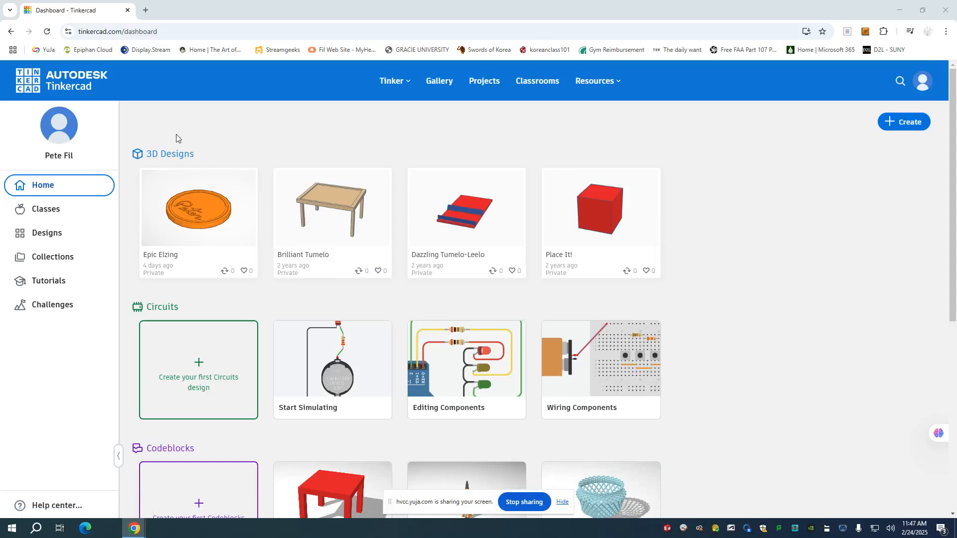
# Step: In the Workshop 1 class, open the class link sharing page, agree to the student data and privacy notice, and return to the class
pyautogui.click(58, 211)
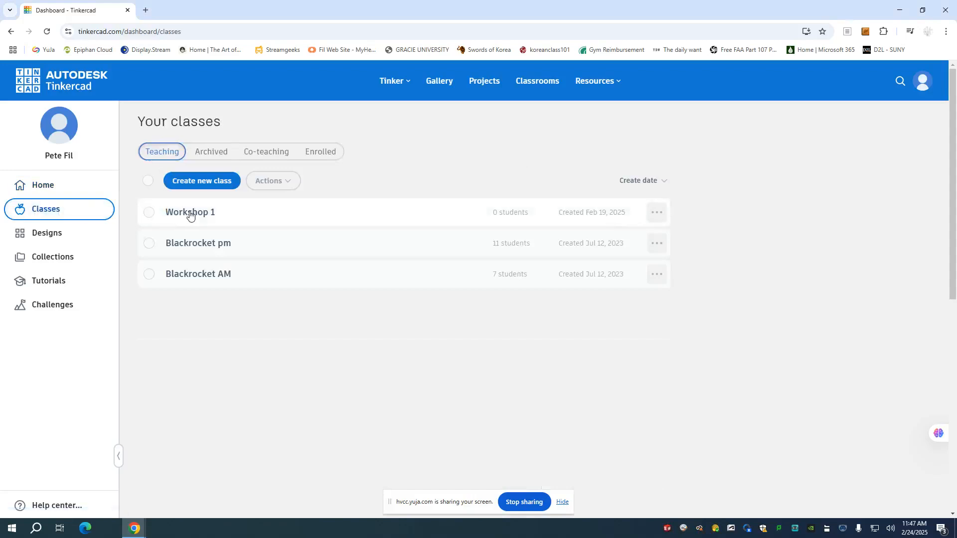
pyautogui.click(190, 213)
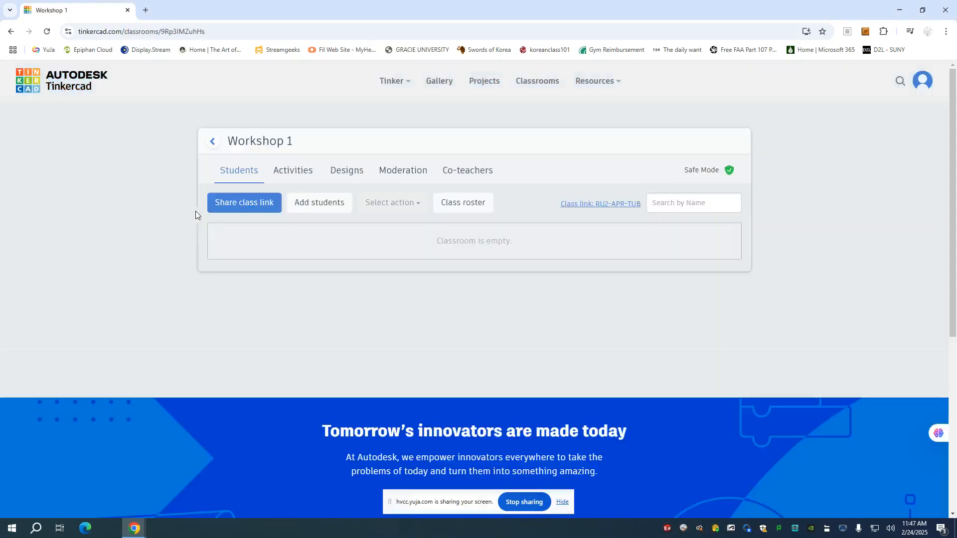
pyautogui.click(245, 205)
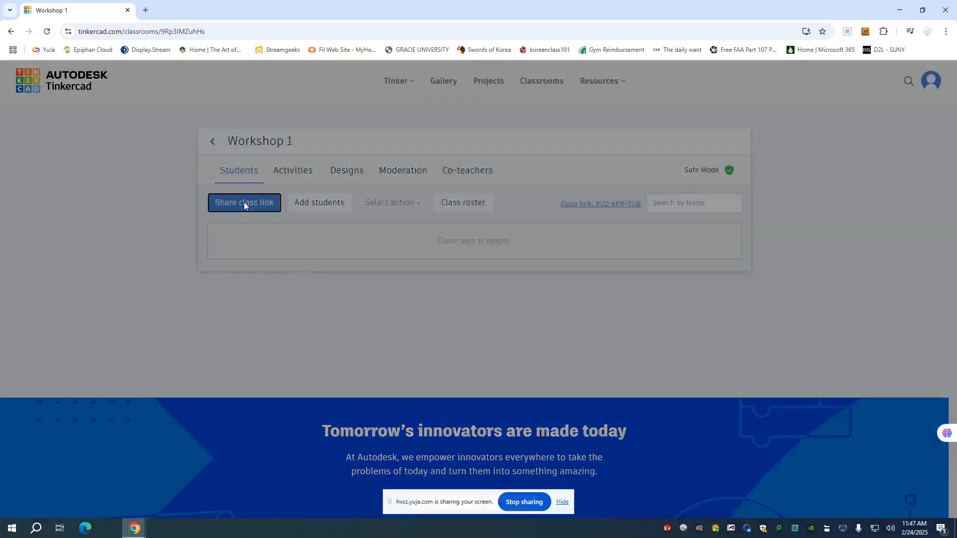
pyautogui.scroll(-10, 430, 279)
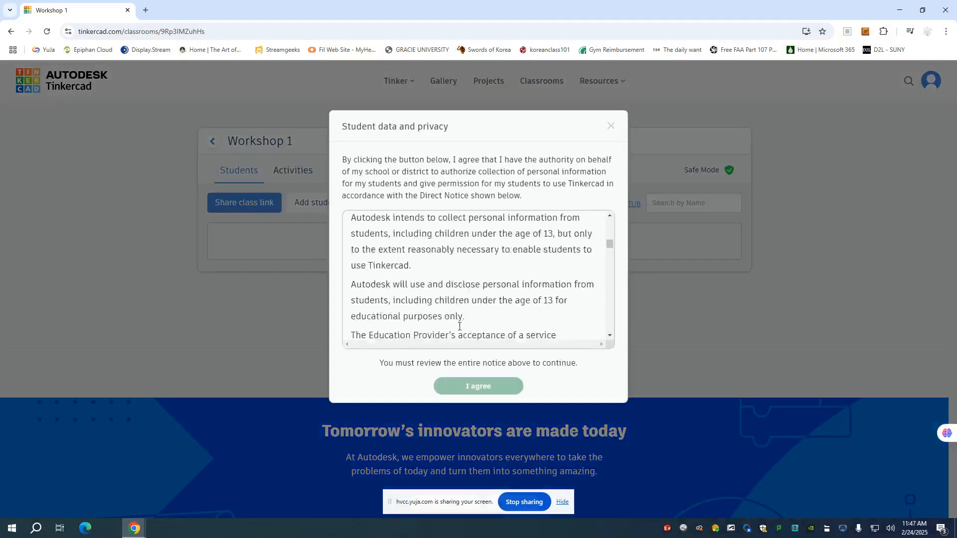
pyautogui.scroll(-20, 465, 338)
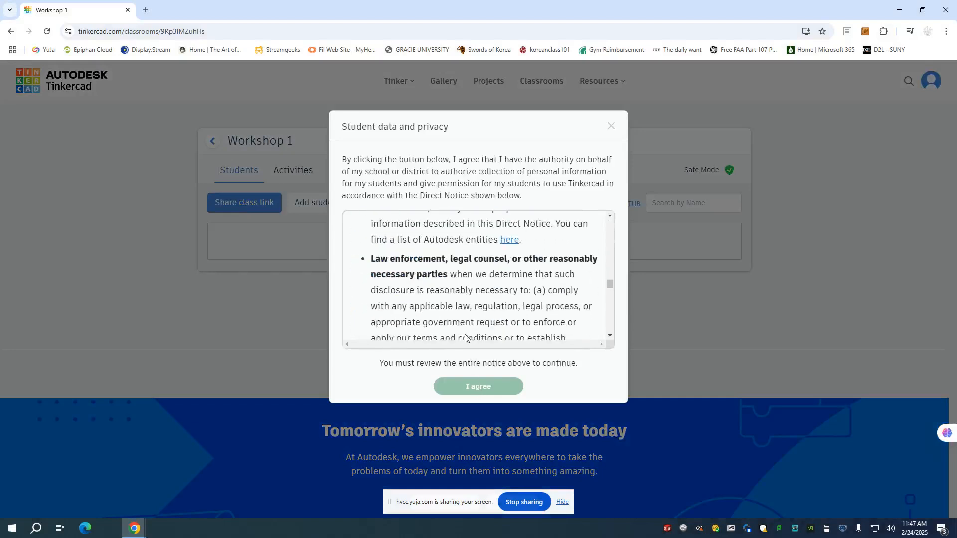
pyautogui.scroll(-2, 464, 338)
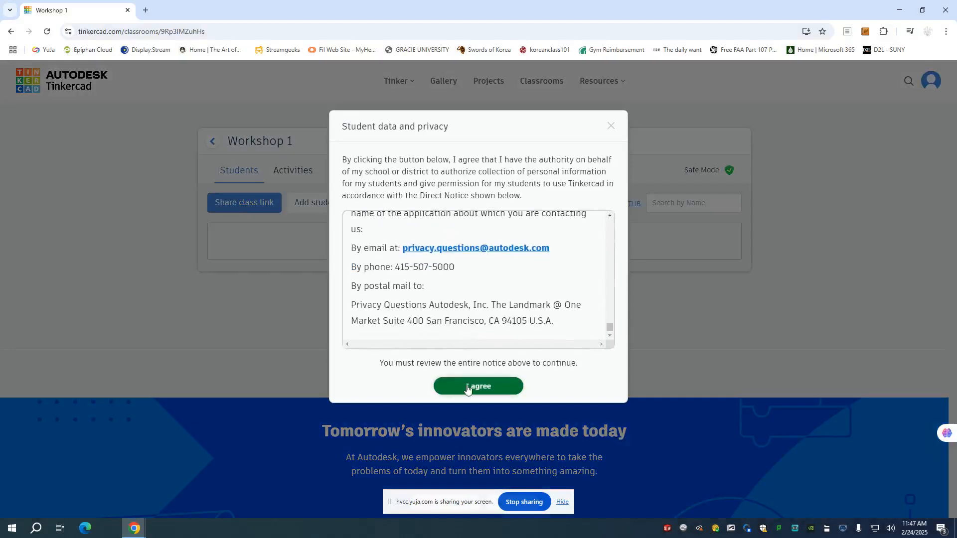
pyautogui.click(468, 387)
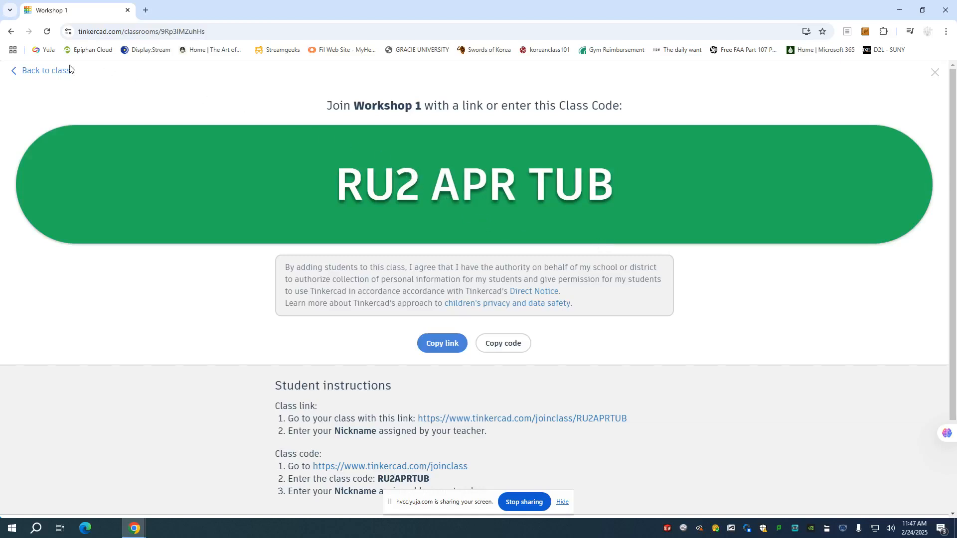
pyautogui.click(935, 72)
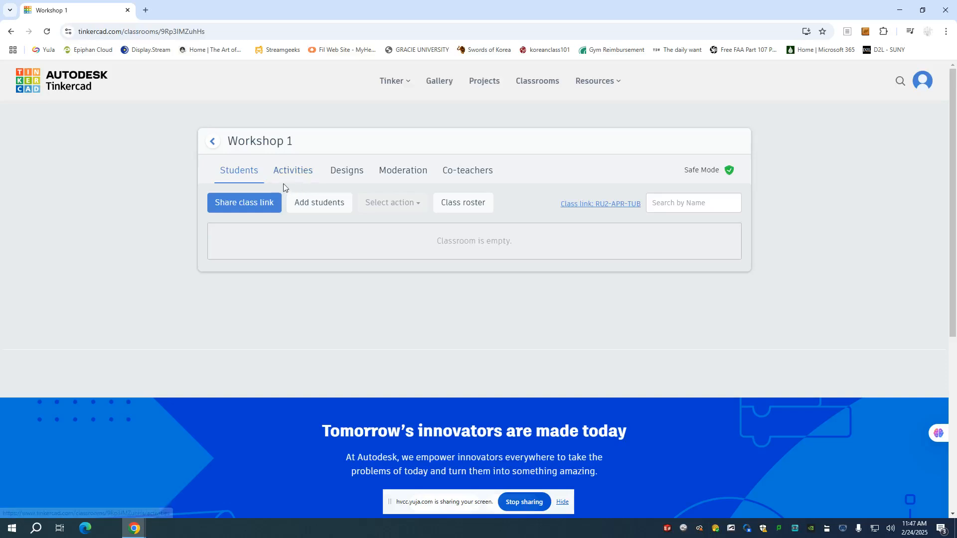
# Step: Create a new 3D design shared with students in the class's Coin activity
pyautogui.click(276, 172)
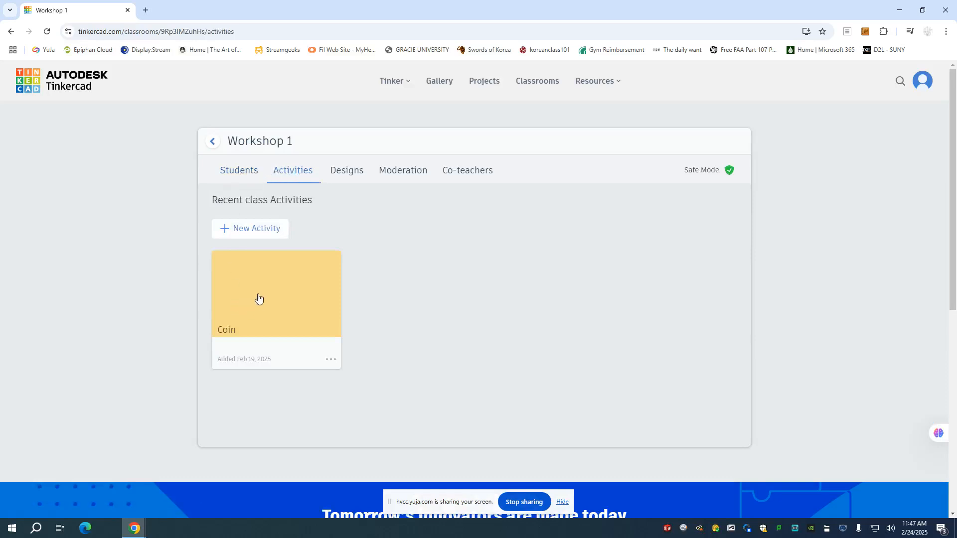
pyautogui.click(265, 314)
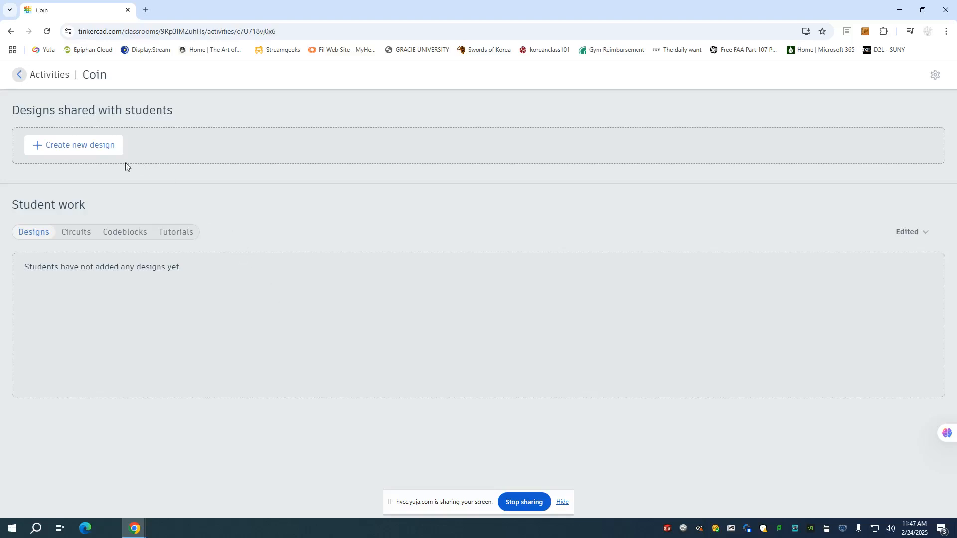
pyautogui.click(76, 148)
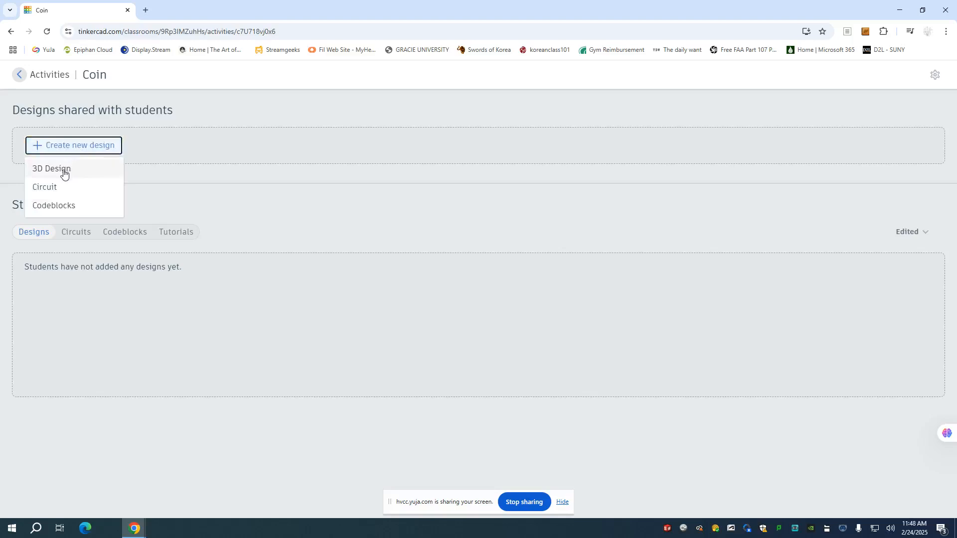
pyautogui.click(63, 168)
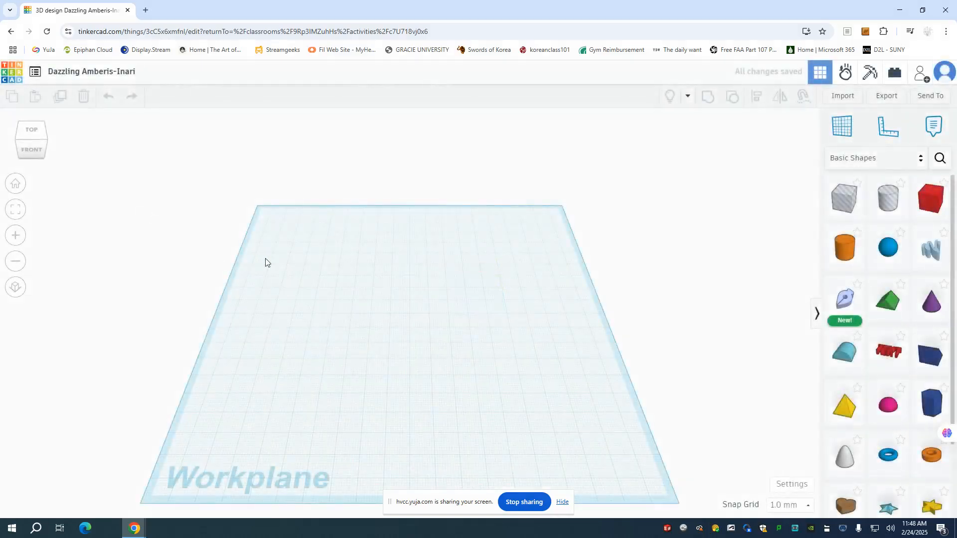
# Step: Hide the screen-sharing notice and set the snap grid to 0.5 mm
pyautogui.click(562, 502)
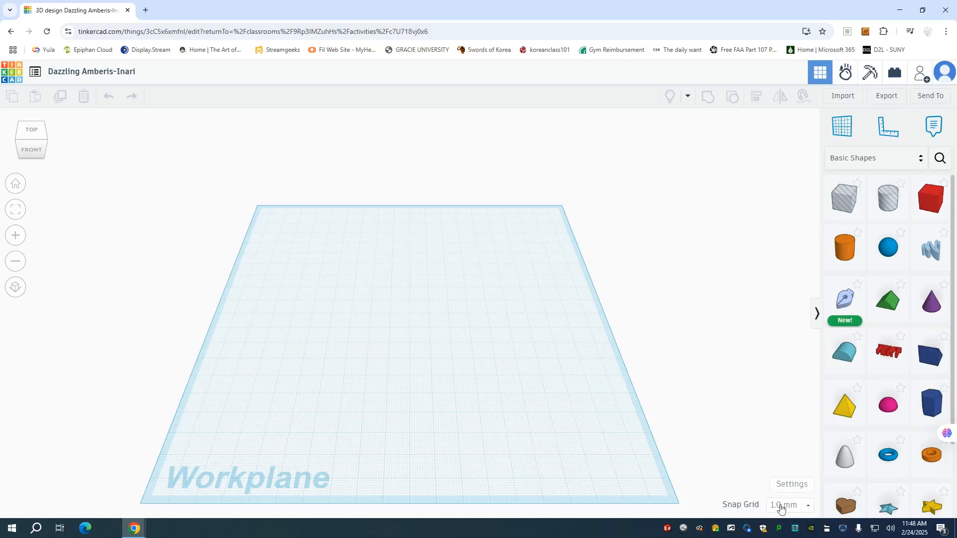
pyautogui.click(805, 508)
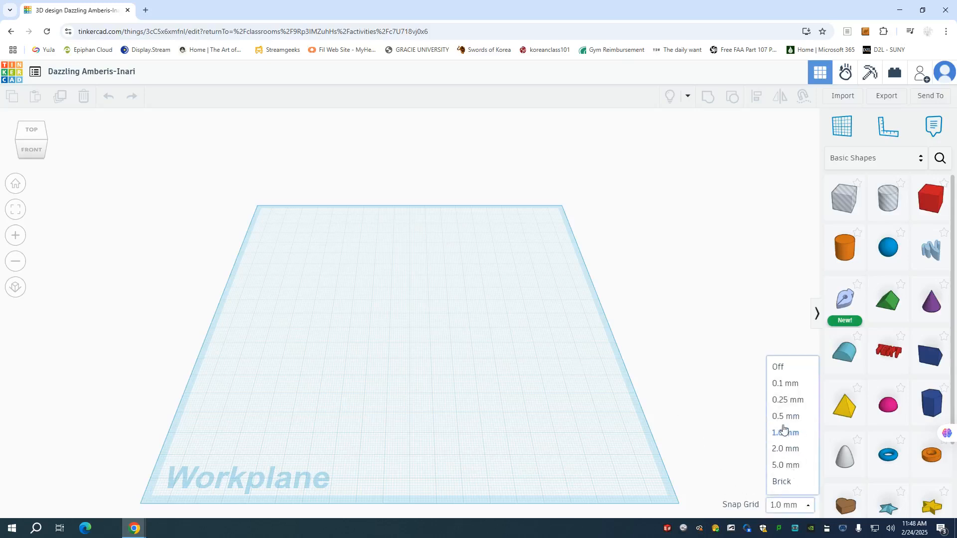
pyautogui.click(788, 418)
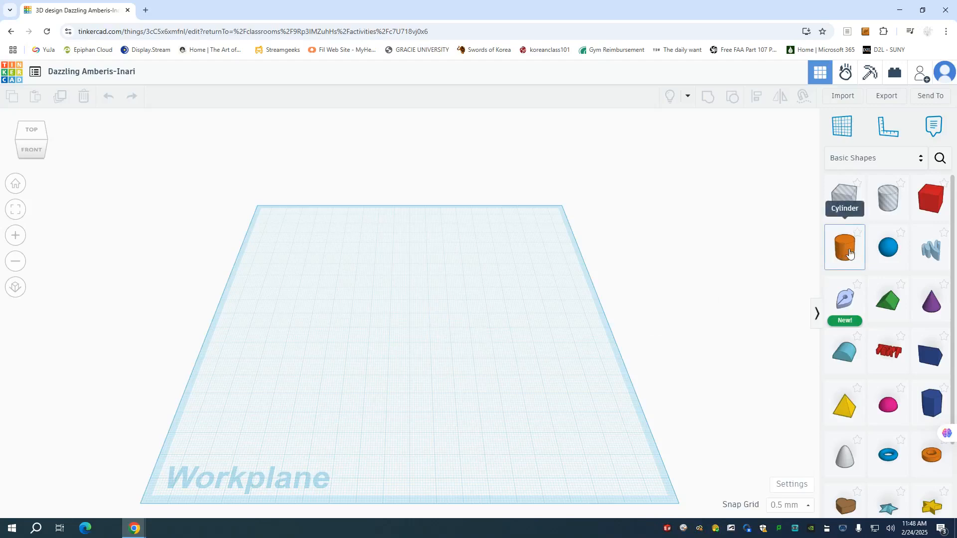
# Step: Place a solid cylinder from the basic shapes near the middle of the workplane
pyautogui.moveTo(849, 253); pyautogui.dragTo(408, 334)
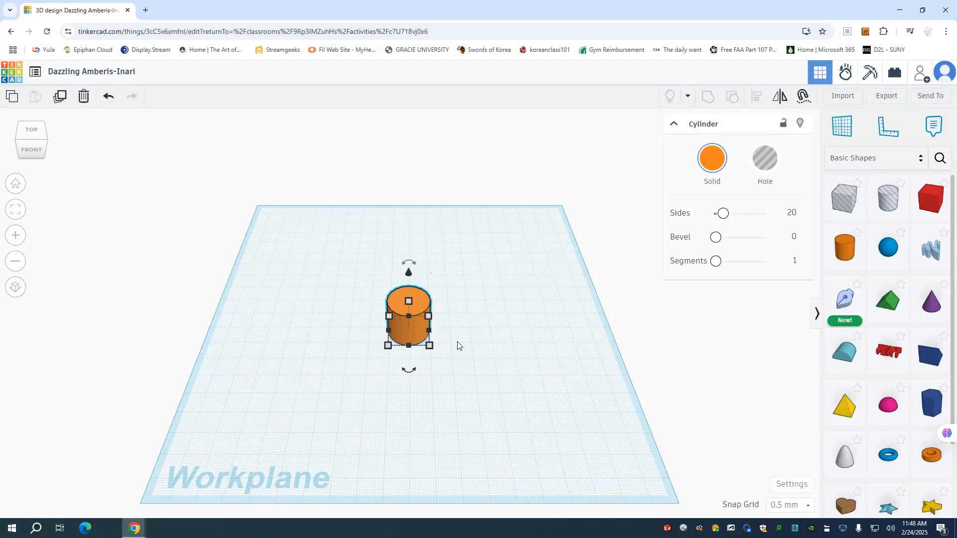
pyautogui.scroll(5, 458, 345)
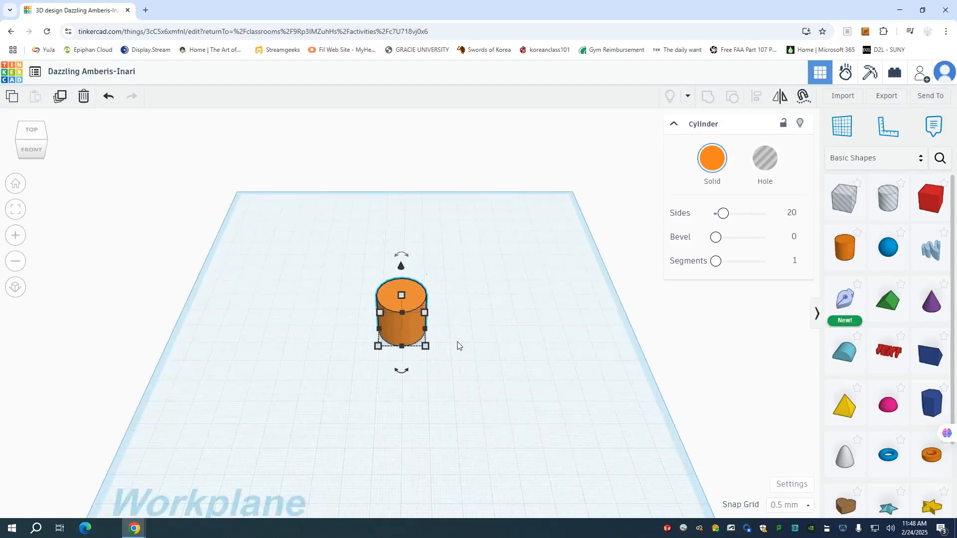
pyautogui.scroll(-3, 457, 346)
pyautogui.scroll(4, 458, 346)
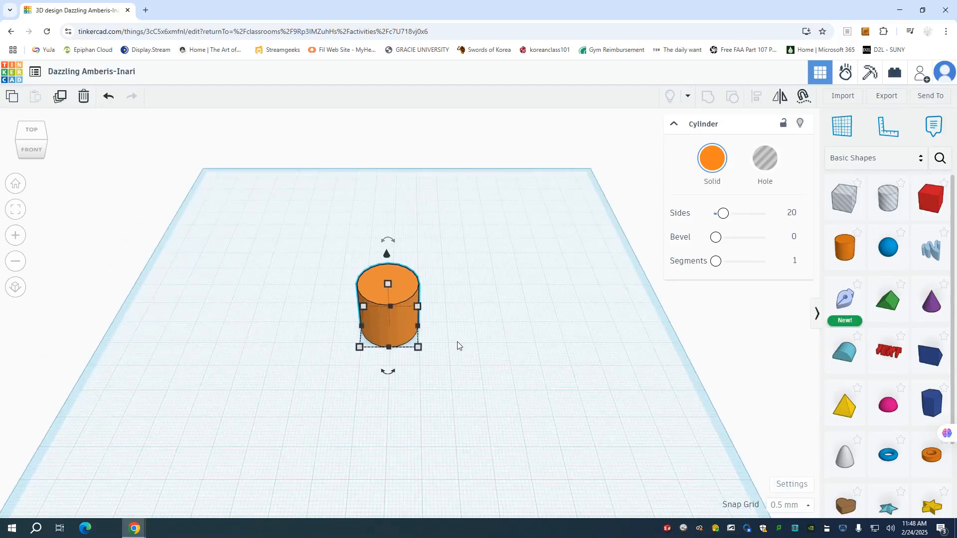
pyautogui.moveTo(457, 343); pyautogui.dragTo(482, 339, button='right')
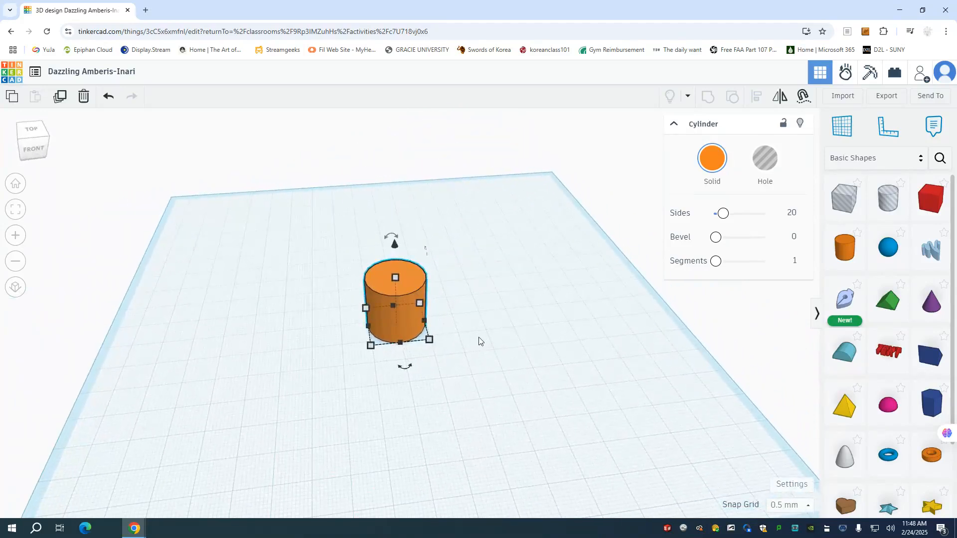
pyautogui.click(477, 345)
pyautogui.moveTo(505, 320); pyautogui.dragTo(476, 360)
pyautogui.moveTo(300, 327); pyautogui.dragTo(347, 390)
pyautogui.moveTo(501, 278); pyautogui.dragTo(358, 378)
pyautogui.click(532, 301)
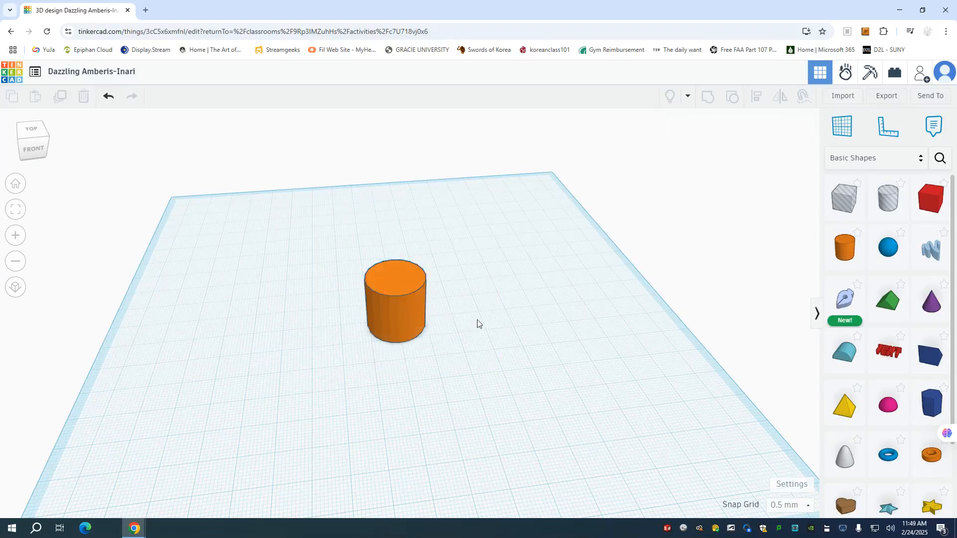
pyautogui.moveTo(477, 323)
pyautogui.mouseDown(button='middle')
pyautogui.moveTo(476, 391)
pyautogui.moveTo(615, 348)
pyautogui.moveTo(571, 286)
pyautogui.moveTo(474, 284)
pyautogui.moveTo(417, 314)
pyautogui.moveTo(530, 335)
pyautogui.moveTo(549, 313)
pyautogui.moveTo(473, 325)
pyautogui.mouseUp(button='middle')
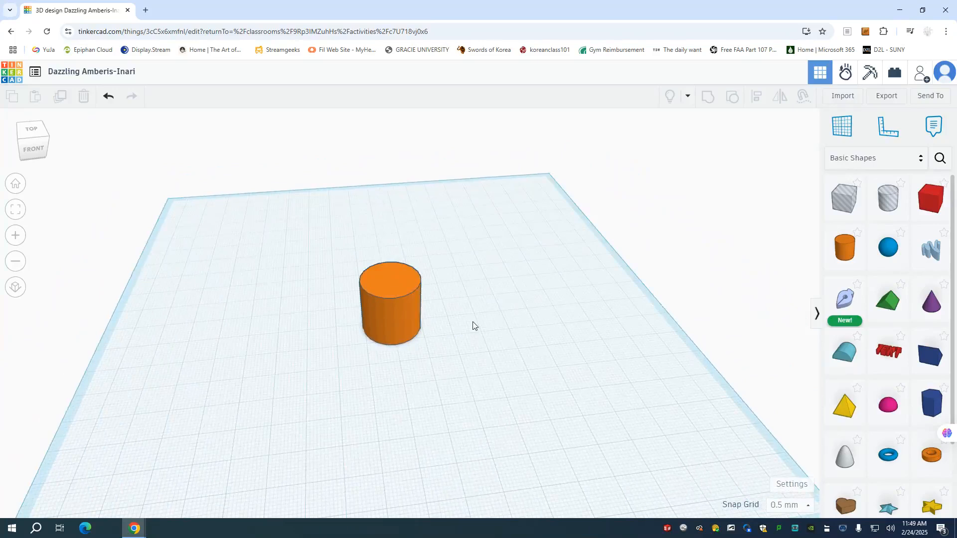
pyautogui.scroll(1, 468, 343)
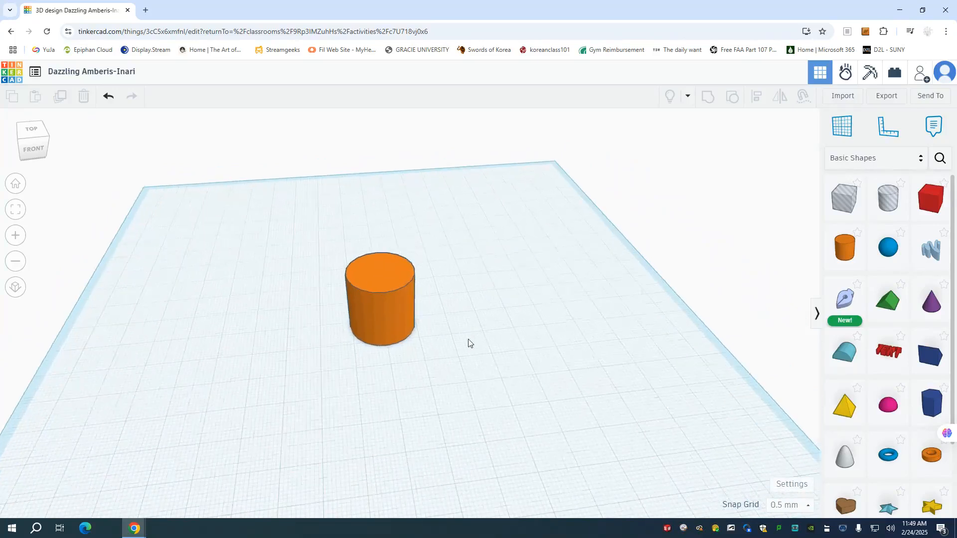
pyautogui.scroll(1, 471, 351)
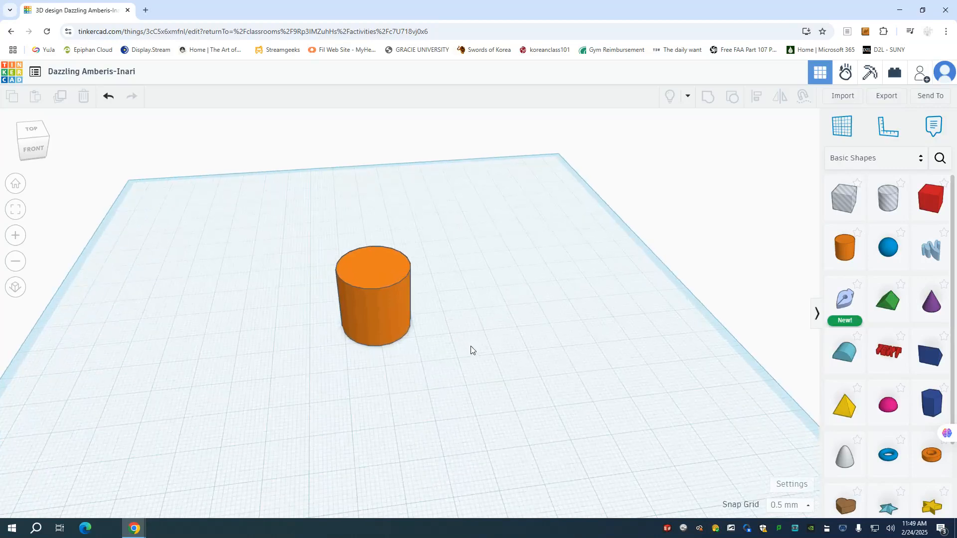
pyautogui.moveTo(471, 346)
pyautogui.mouseDown(button='middle')
pyautogui.moveTo(449, 355)
pyautogui.moveTo(545, 336)
pyautogui.moveTo(462, 329)
pyautogui.moveTo(475, 341)
pyautogui.mouseUp(button='middle')
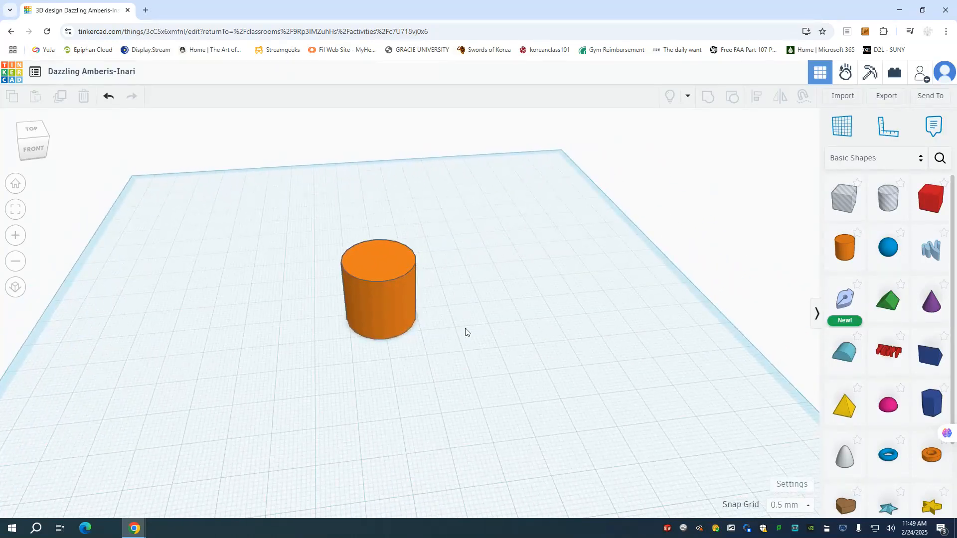
pyautogui.moveTo(462, 331); pyautogui.dragTo(488, 337, button='right')
# Step: Set both the length and the width of the cylinder's base to 48 mm
pyautogui.click(411, 271)
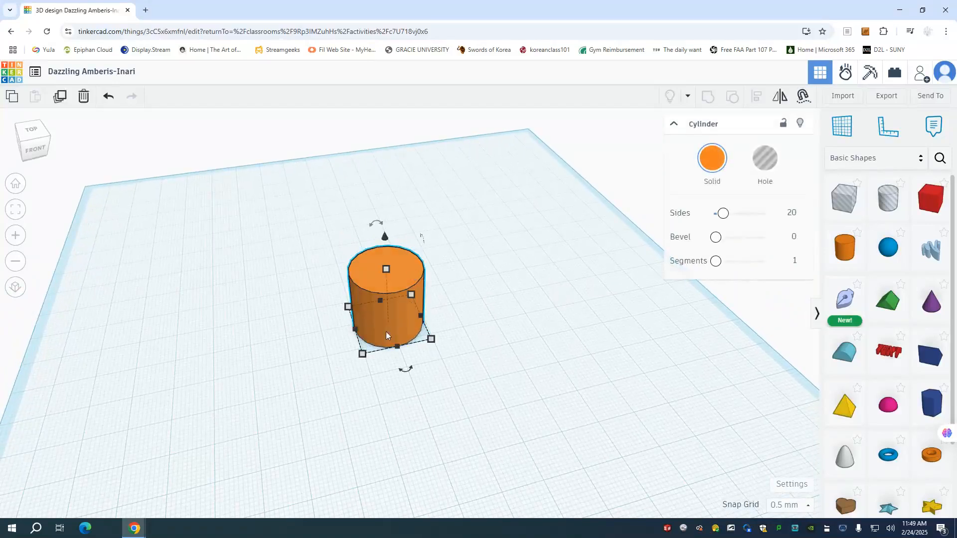
pyautogui.moveTo(488, 250); pyautogui.dragTo(316, 403)
pyautogui.moveTo(461, 336); pyautogui.dragTo(464, 311, button='right')
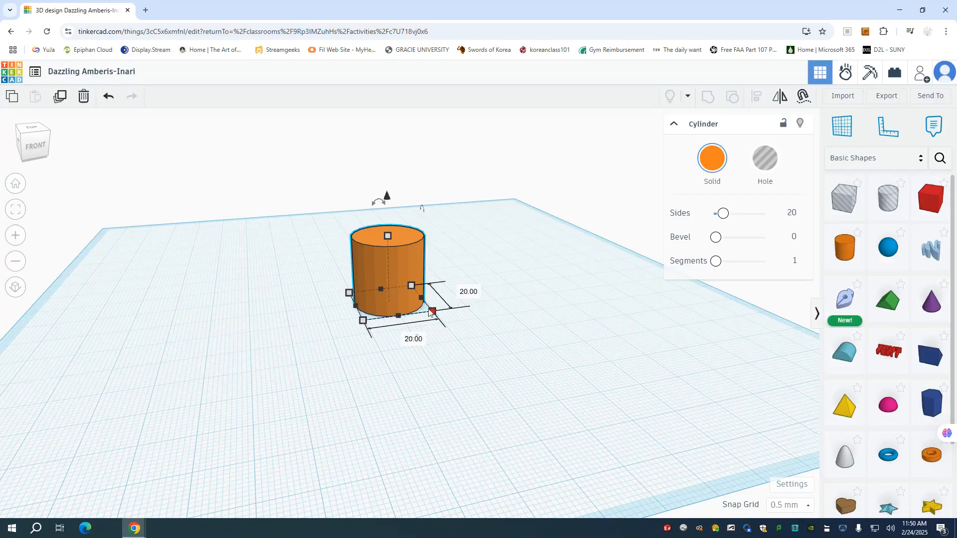
pyautogui.click(412, 339)
pyautogui.write('48')
pyautogui.press('Return')
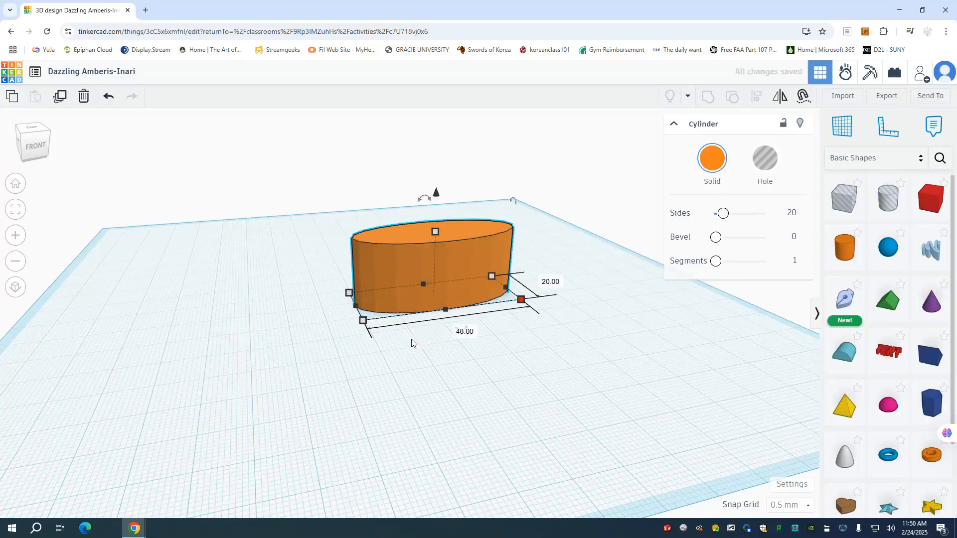
pyautogui.click(551, 282)
pyautogui.write('48')
pyautogui.press('Return')
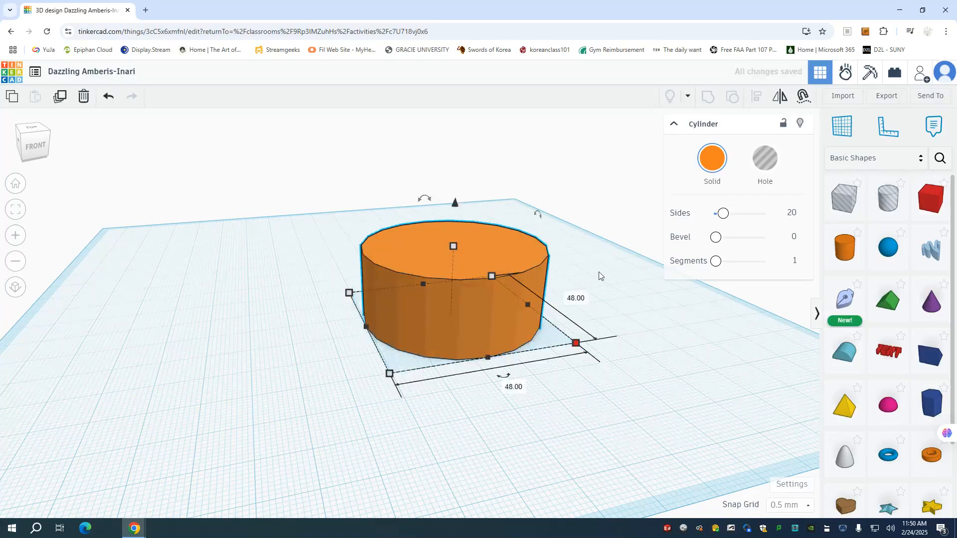
# Step: Set the cylinder's height to 4 mm to form a flat coin blank, and deselect it
pyautogui.moveTo(599, 272); pyautogui.dragTo(514, 278, button='middle')
pyautogui.moveTo(549, 274); pyautogui.dragTo(559, 363, button='right')
pyautogui.moveTo(563, 333); pyautogui.dragTo(568, 265, button='right')
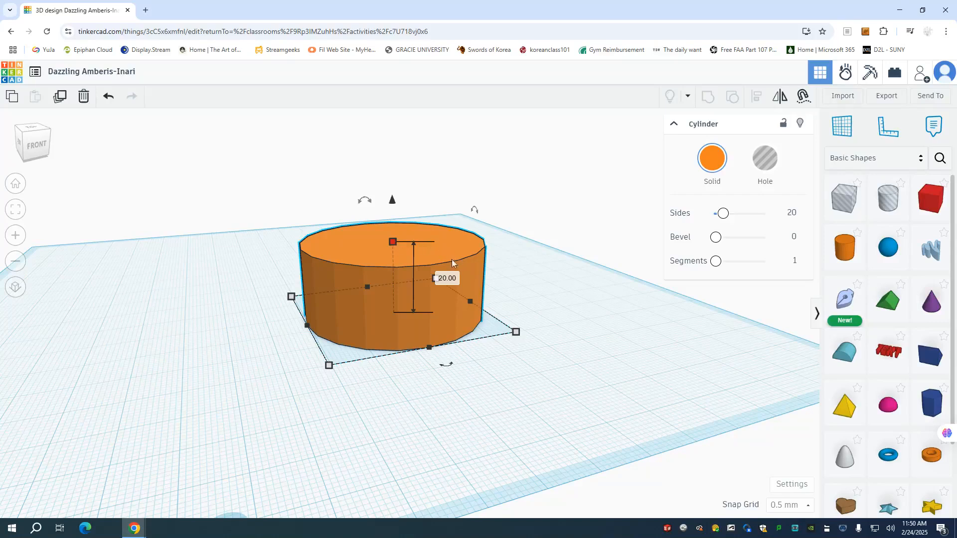
pyautogui.click(450, 282)
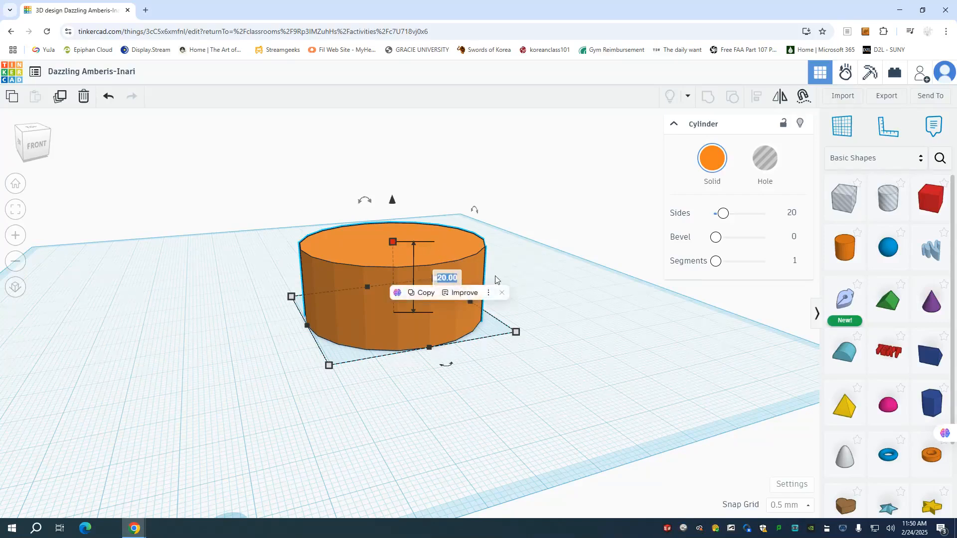
pyautogui.write('4')
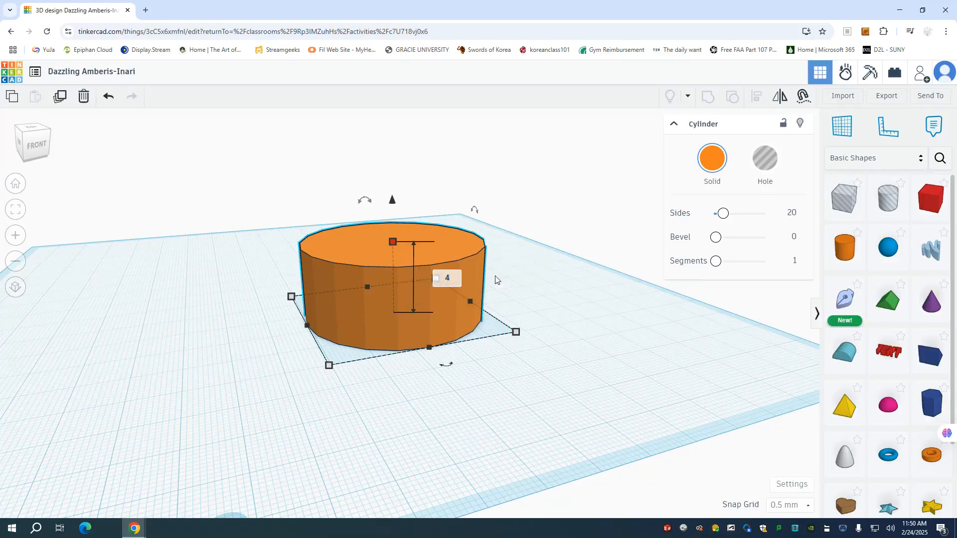
pyautogui.press('Return')
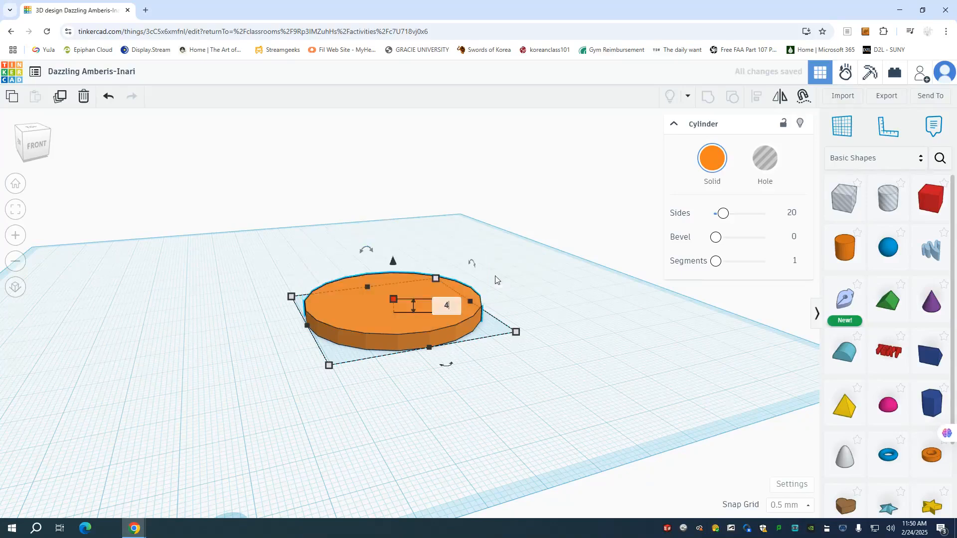
pyautogui.click(524, 285)
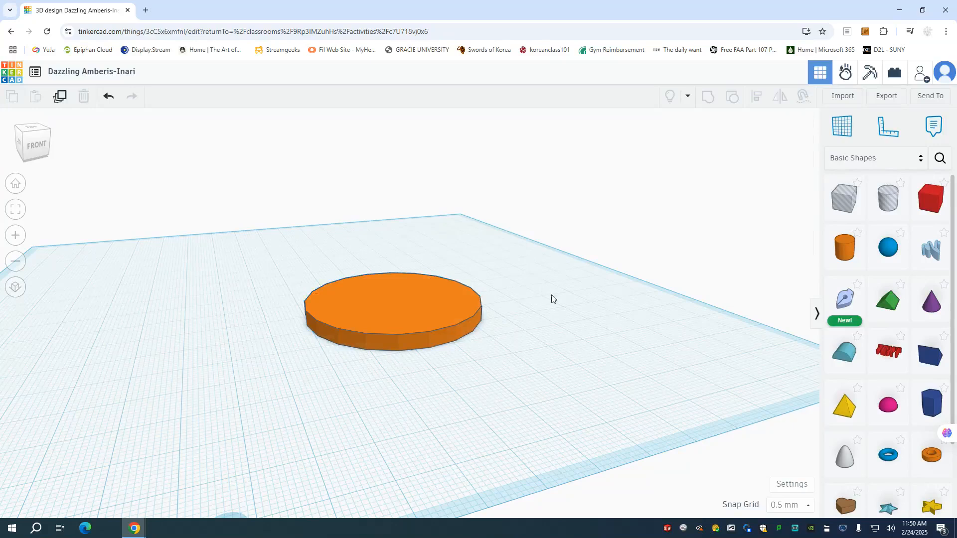
# Step: Place a Tube from the basic shapes on the coin's top face and turn it into a hole
pyautogui.moveTo(542, 271)
pyautogui.mouseDown(button='right')
pyautogui.moveTo(541, 286)
pyautogui.moveTo(549, 265)
pyautogui.moveTo(515, 327)
pyautogui.moveTo(554, 307)
pyautogui.moveTo(572, 261)
pyautogui.moveTo(528, 283)
pyautogui.mouseUp(button='right')
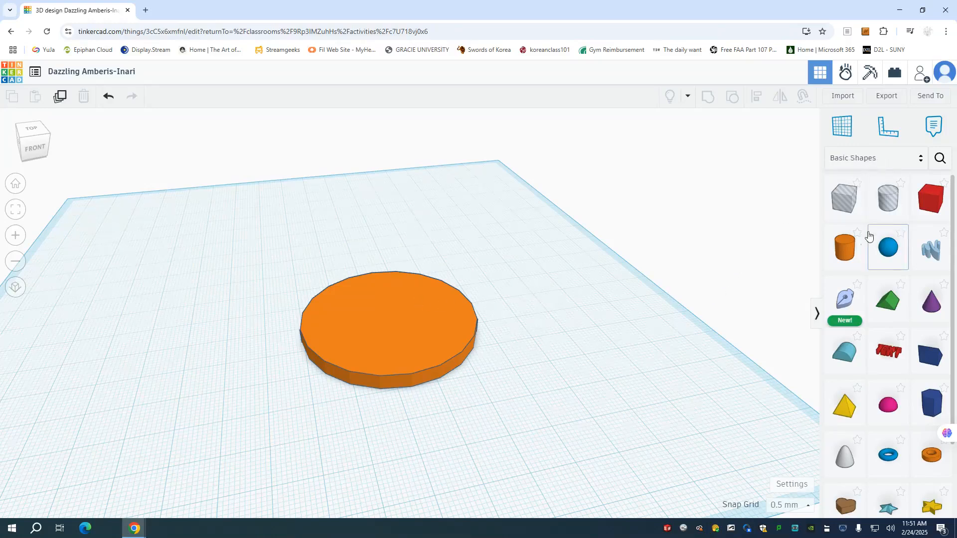
pyautogui.scroll(-2, 873, 424)
pyautogui.scroll(-1, 873, 423)
pyautogui.scroll(1, 873, 420)
pyautogui.scroll(1, 874, 417)
pyautogui.scroll(-2, 876, 417)
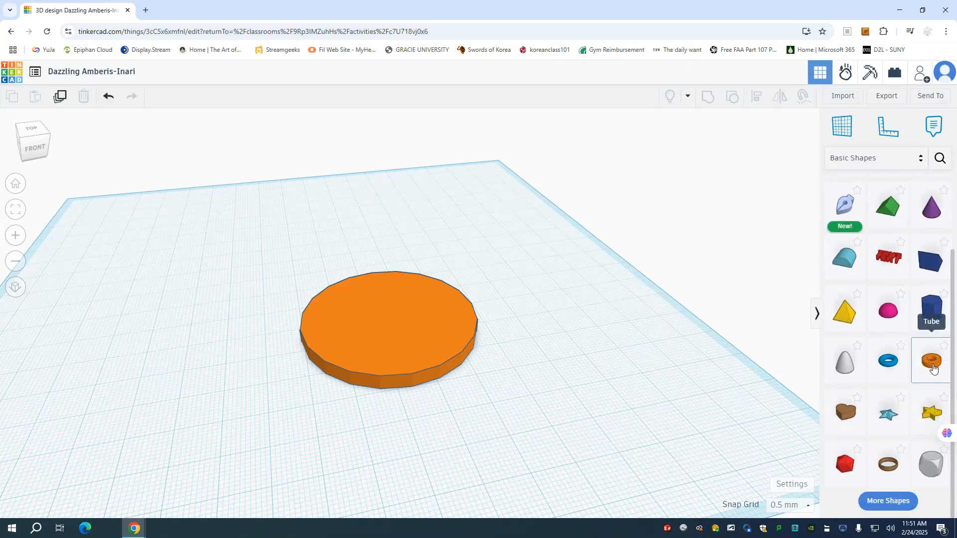
pyautogui.moveTo(934, 368); pyautogui.dragTo(389, 327)
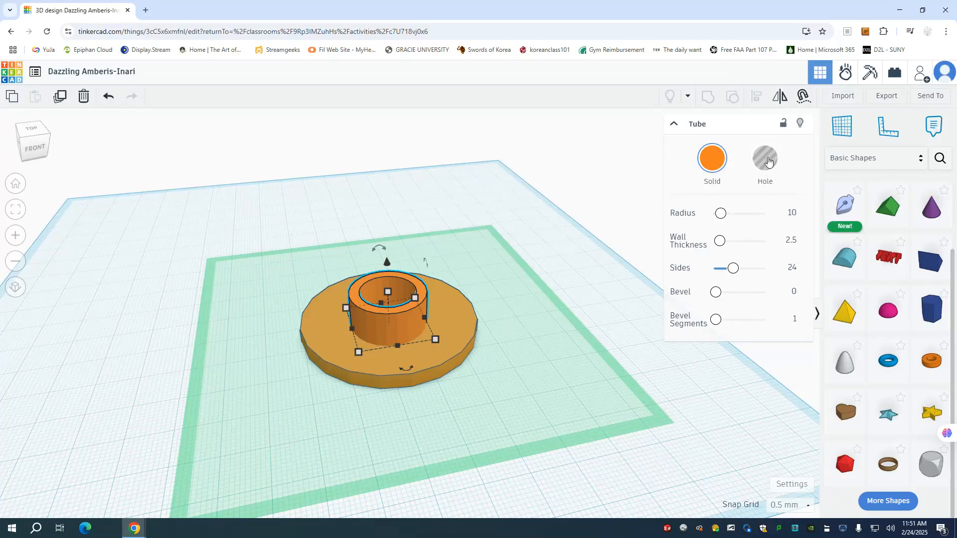
pyautogui.click(769, 160)
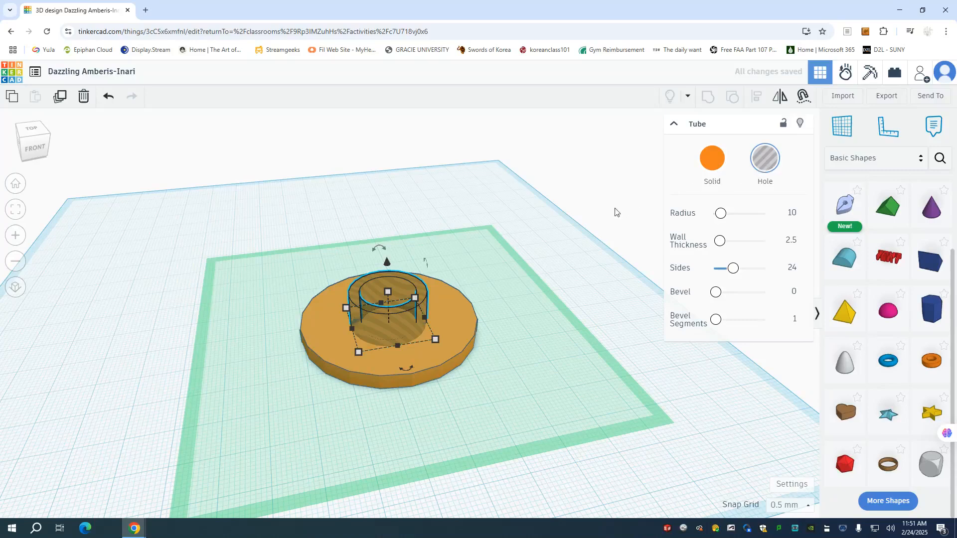
# Step: Set both the length and the width of the tube hole to 44 mm
pyautogui.scroll(5, 388, 329)
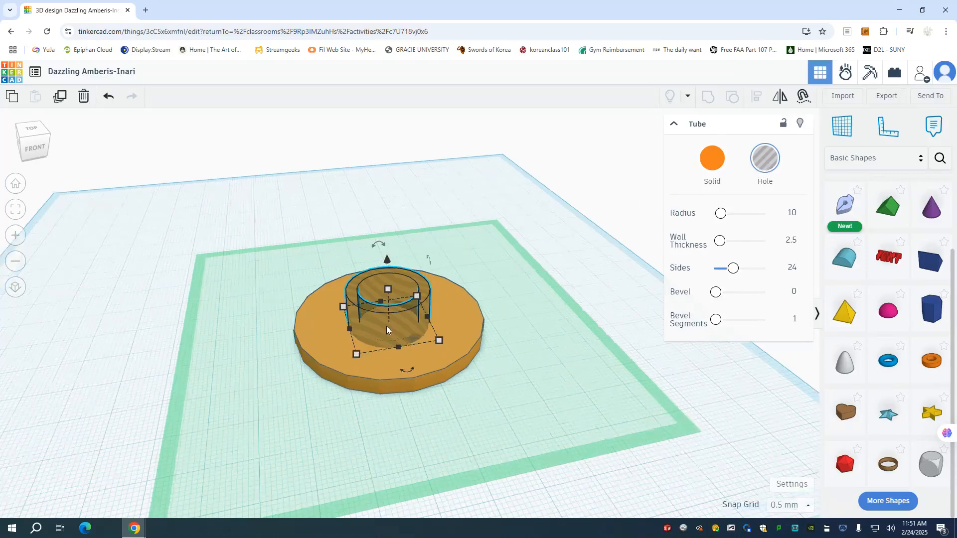
pyautogui.scroll(2, 388, 329)
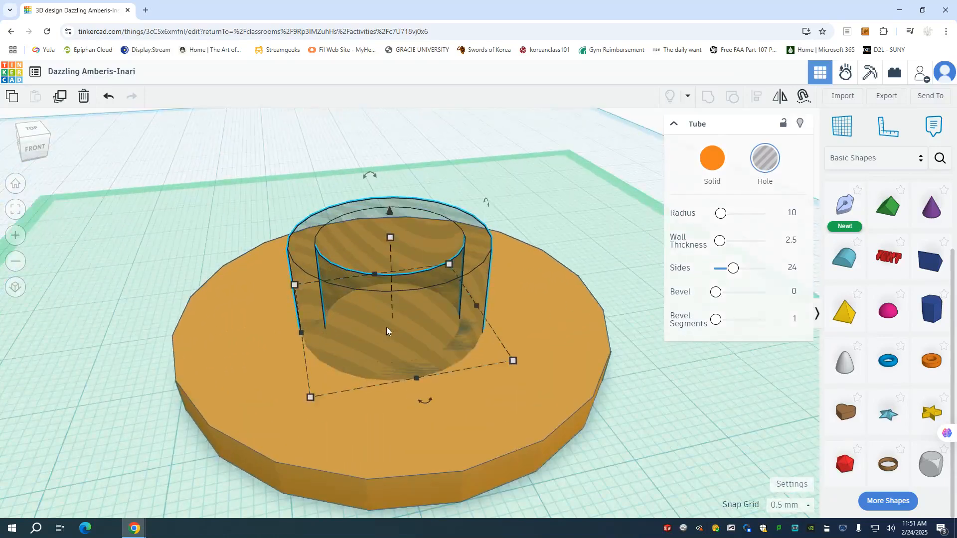
pyautogui.moveTo(513, 363)
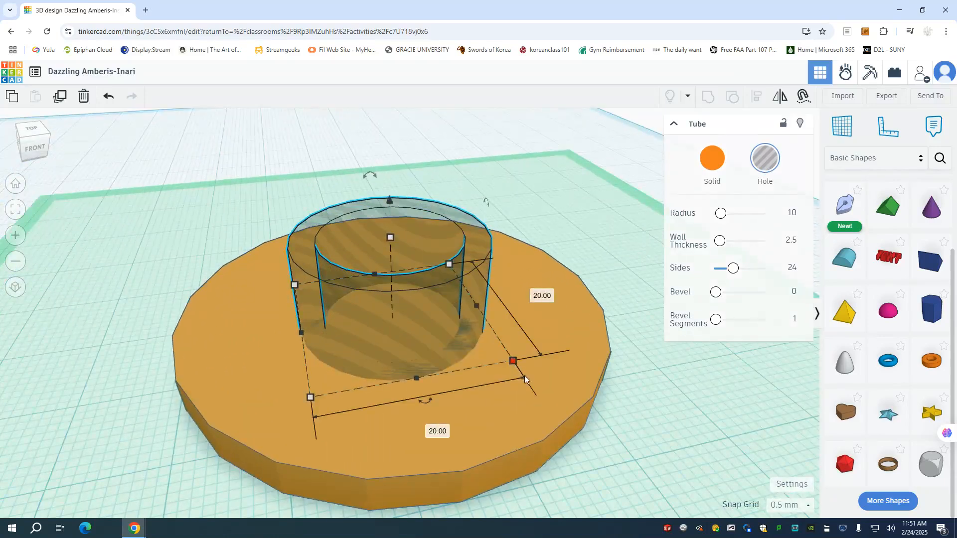
pyautogui.click(443, 431)
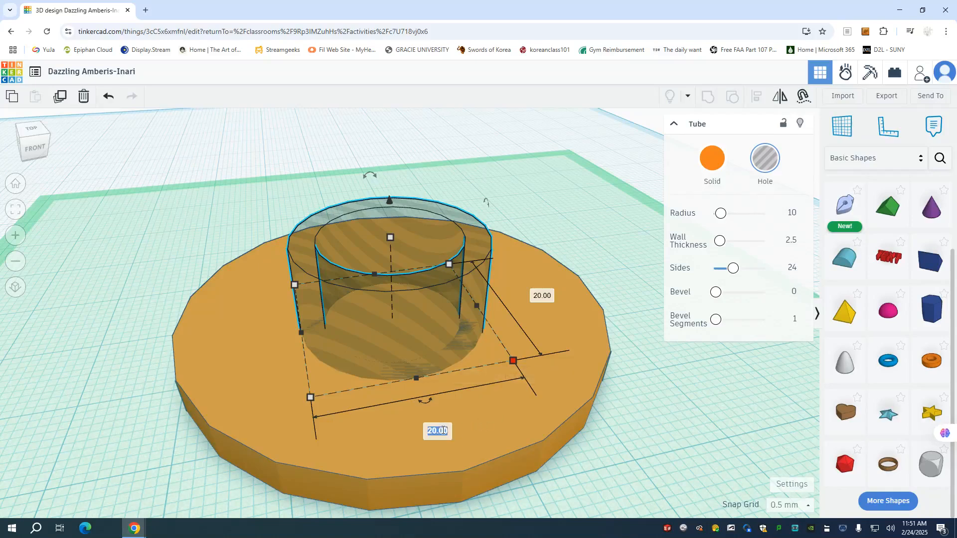
pyautogui.write('44')
pyautogui.press('Return')
pyautogui.scroll(-3, 428, 402)
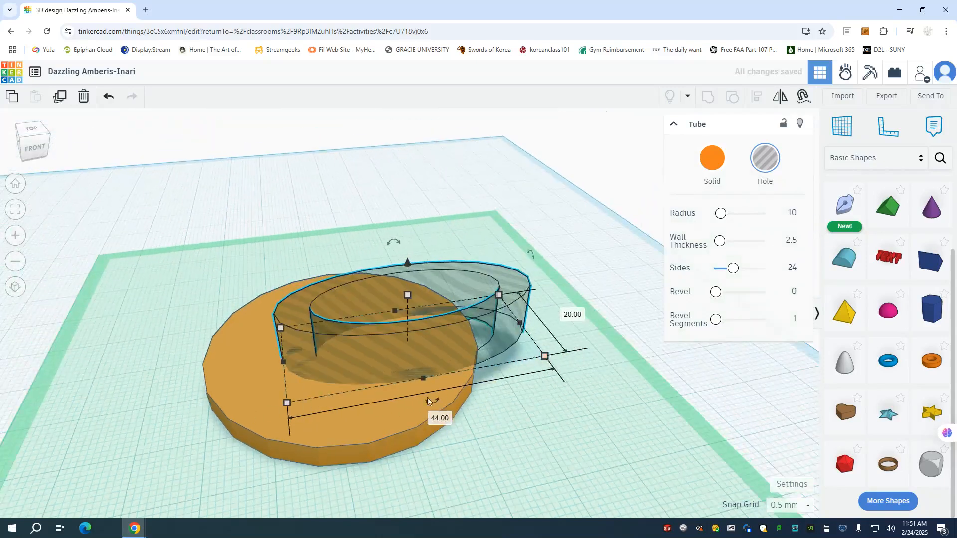
pyautogui.click(572, 314)
pyautogui.write('44')
pyautogui.press('Return')
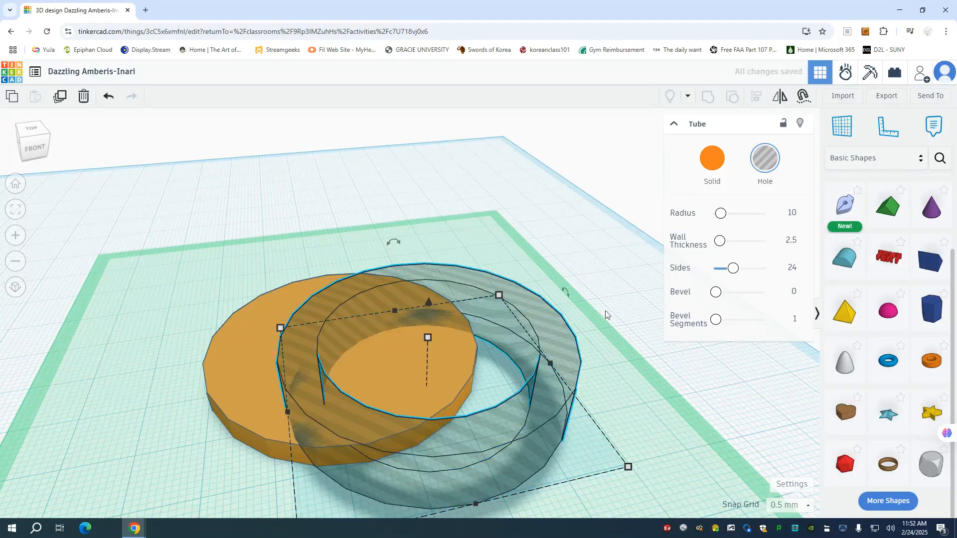
# Step: Set the tube hole's wall thickness to 0.825
pyautogui.click(793, 242)
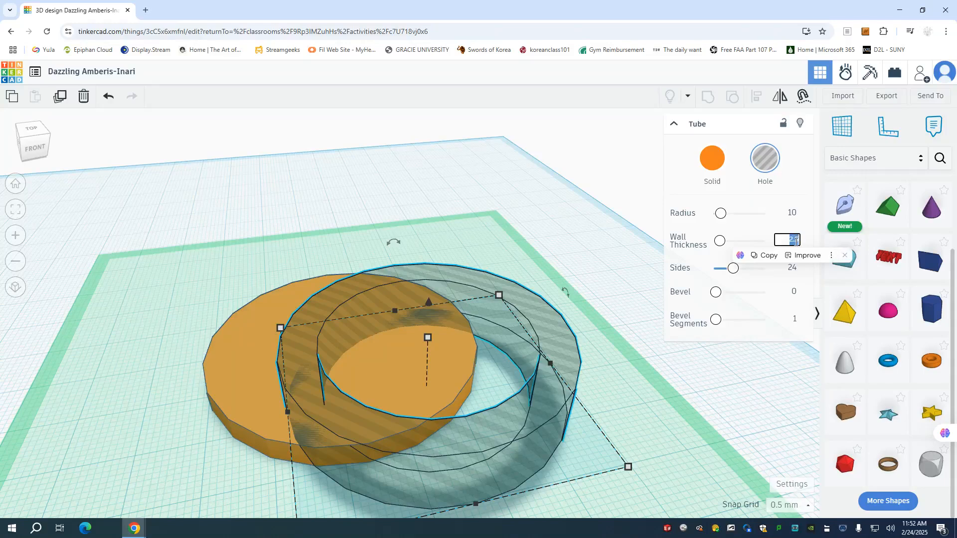
pyautogui.press('BackSpace')
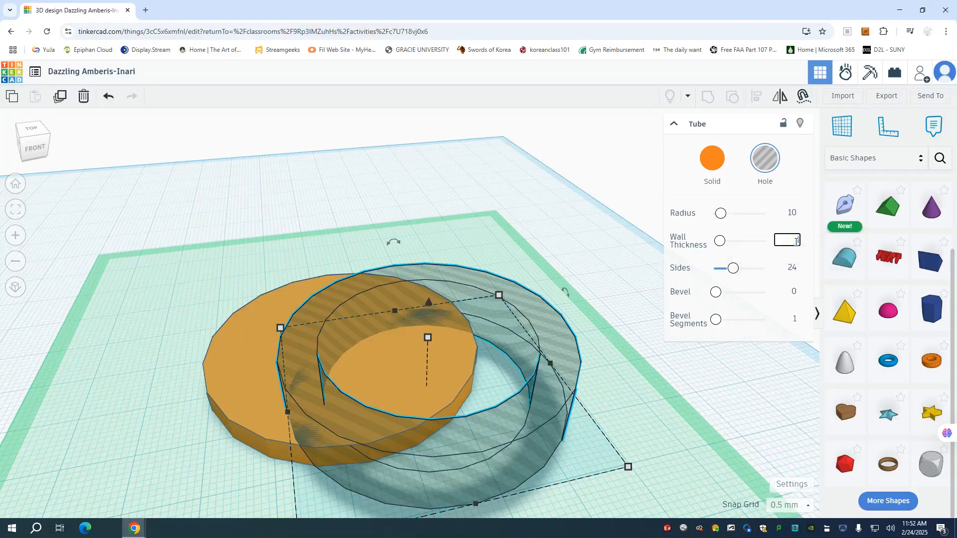
pyautogui.press('Return')
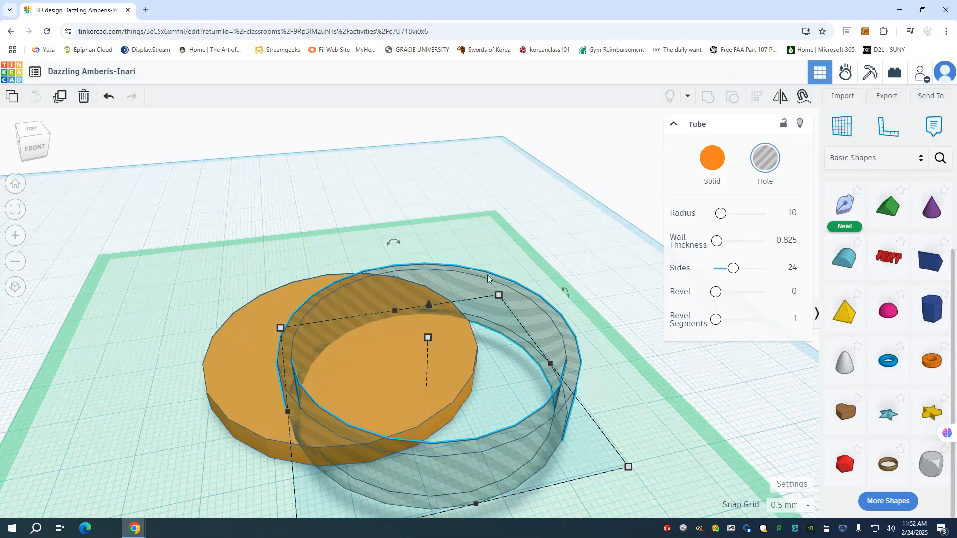
# Step: Move the tube hole so it sits centred on the coin, and check the alignment from the top in orthographic view
pyautogui.moveTo(476, 307); pyautogui.dragTo(465, 279)
pyautogui.moveTo(491, 382); pyautogui.dragTo(407, 389)
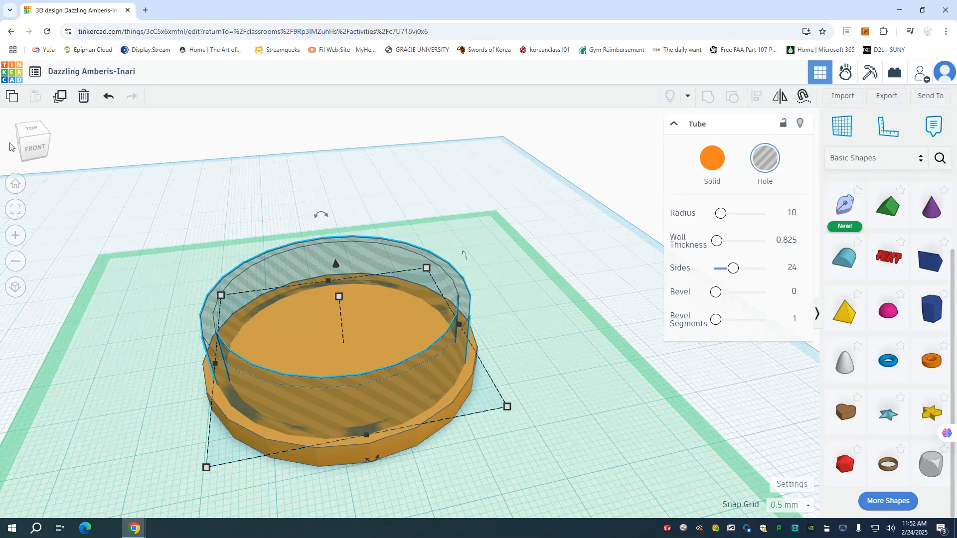
pyautogui.click(35, 133)
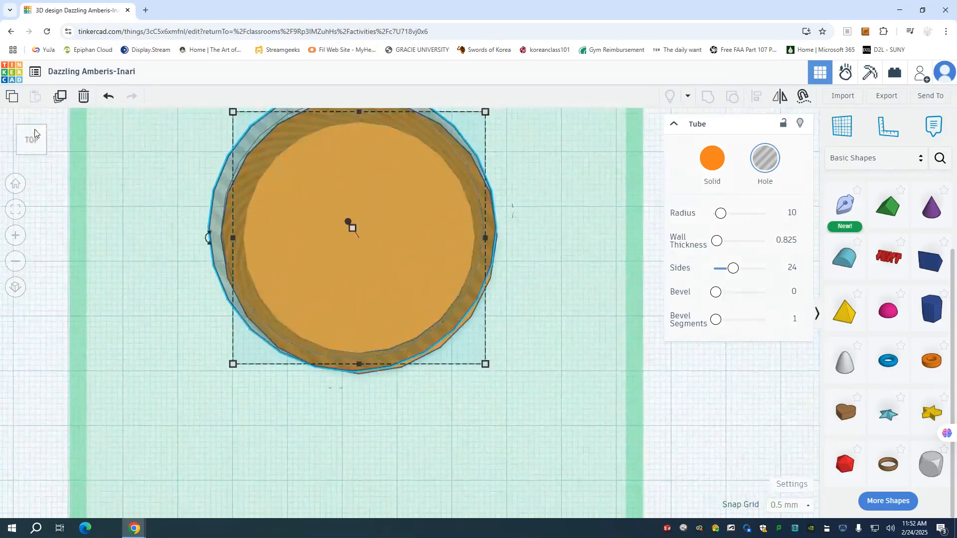
pyautogui.scroll(-2, 372, 358)
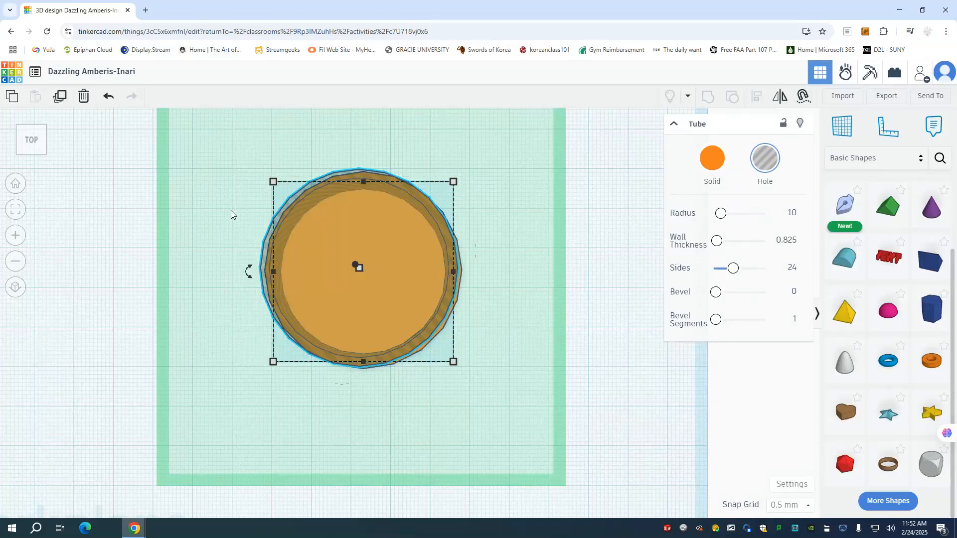
pyautogui.scroll(1, 231, 214)
pyautogui.scroll(1, 257, 232)
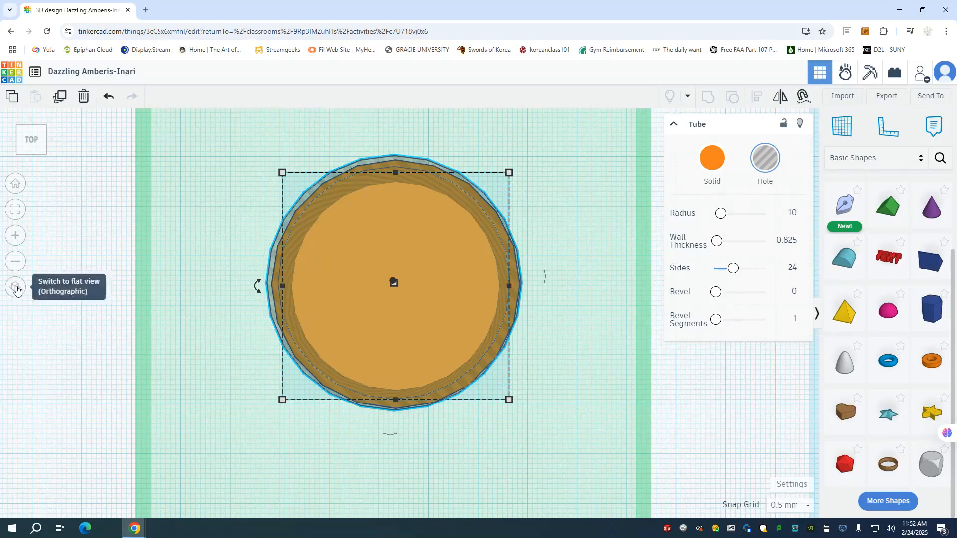
pyautogui.click(16, 289)
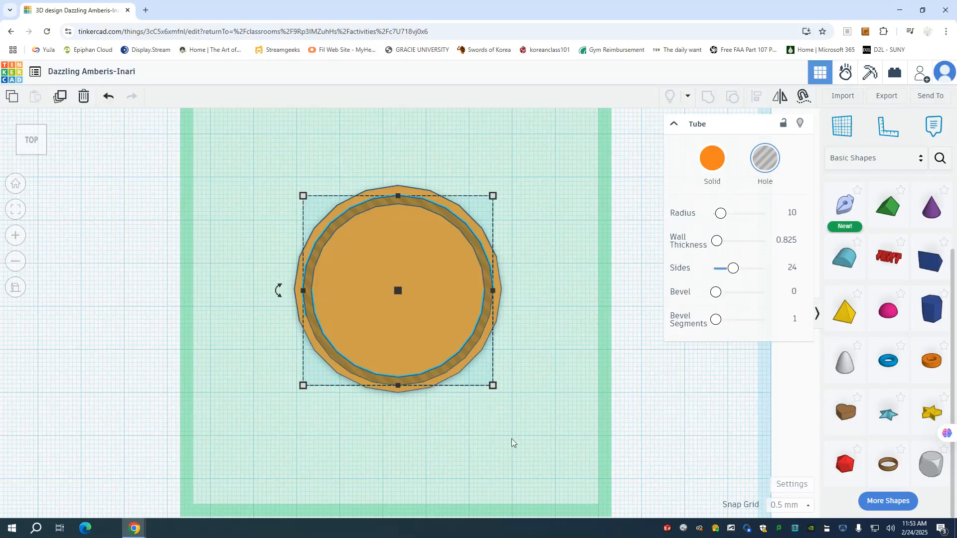
# Step: Lower the tube hole slightly so its base sinks just below the coin's top face
pyautogui.moveTo(513, 443); pyautogui.dragTo(535, 312, button='right')
pyautogui.scroll(1, 530, 428)
pyautogui.scroll(-1, 528, 425)
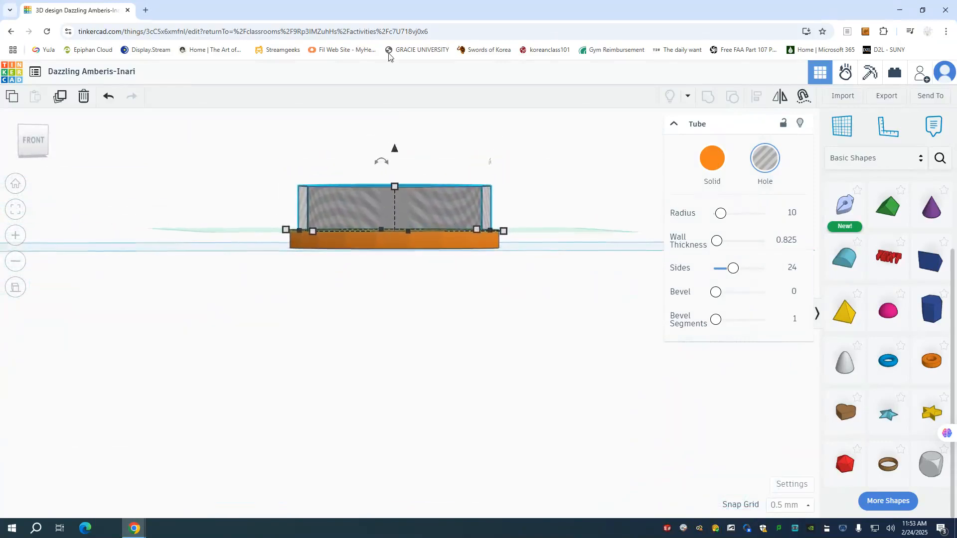
pyautogui.scroll(2, 405, 138)
pyautogui.click(407, 280)
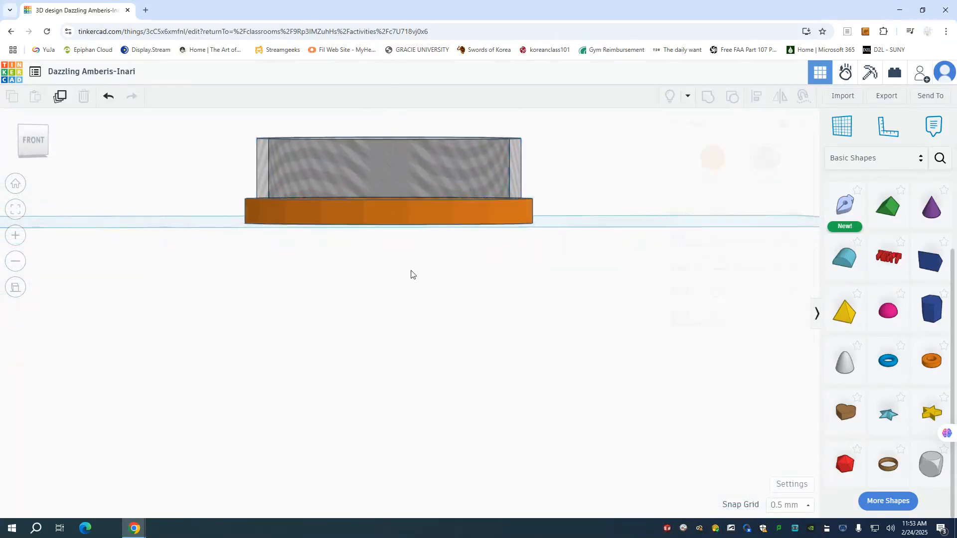
pyautogui.scroll(-2, 412, 267)
pyautogui.moveTo(411, 283); pyautogui.dragTo(404, 368, button='middle')
pyautogui.scroll(-2, 404, 334)
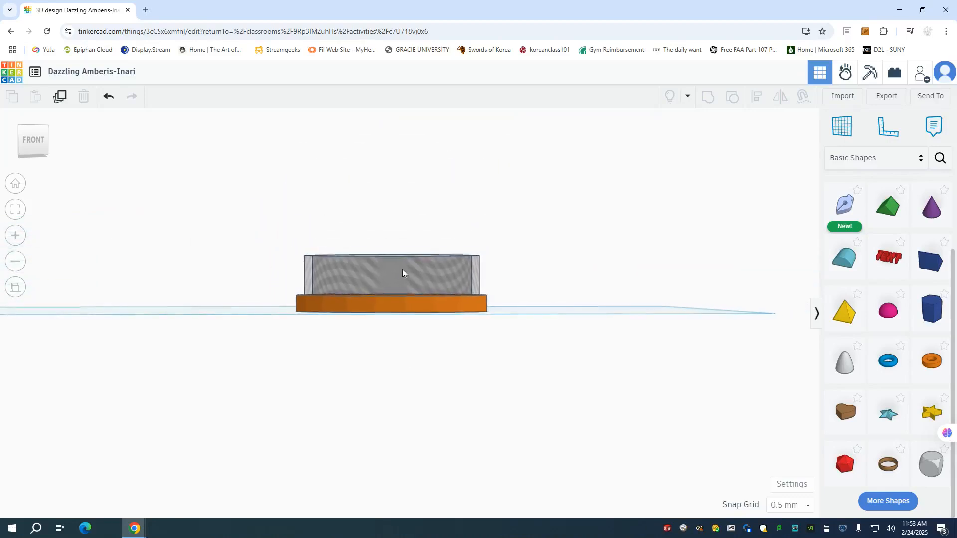
pyautogui.scroll(3, 397, 260)
pyautogui.click(377, 222)
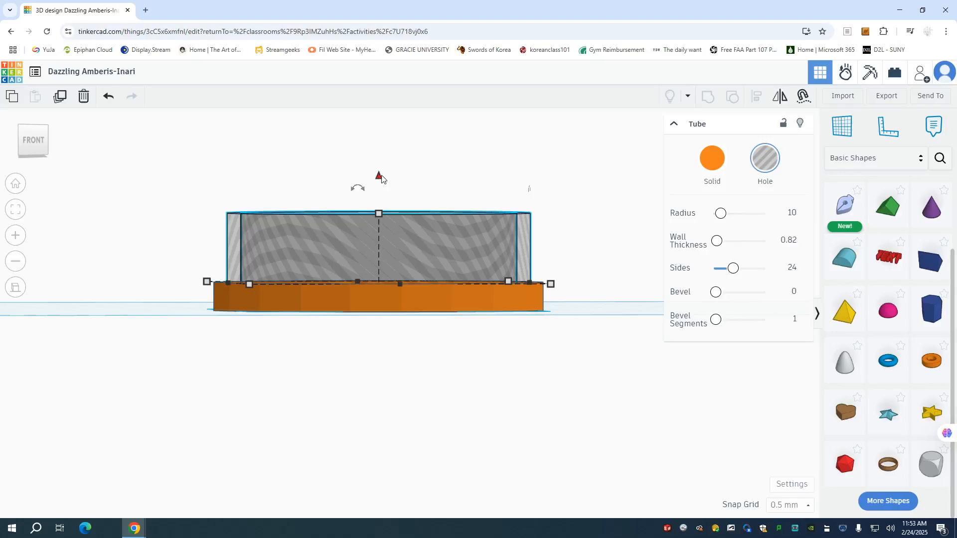
pyautogui.moveTo(379, 177)
pyautogui.mouseDown()
pyautogui.moveTo(380, 148)
pyautogui.moveTo(380, 181)
pyautogui.mouseUp()
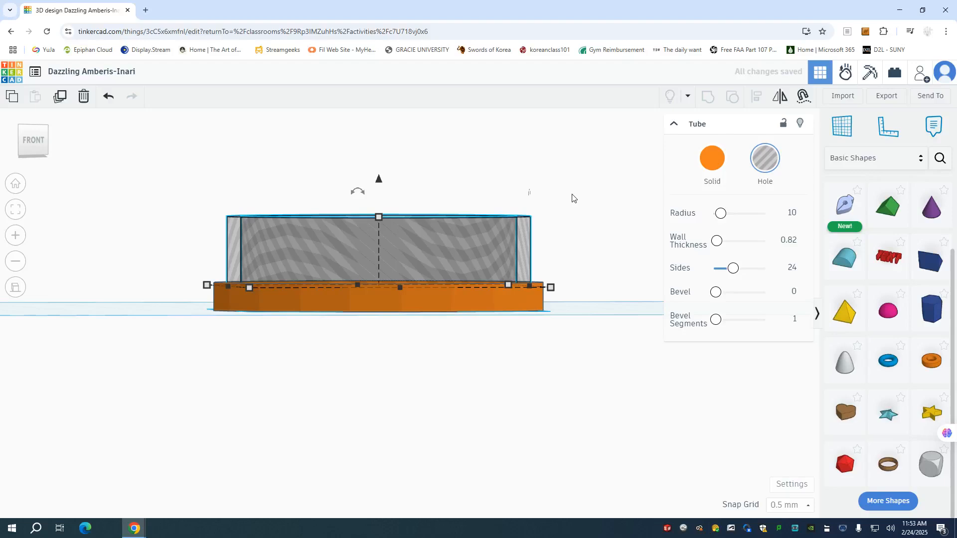
# Step: Reduce the tube hole's height to 4 mm and group it with the coin to cut a ring groove
pyautogui.moveTo(577, 197); pyautogui.dragTo(546, 254, button='right')
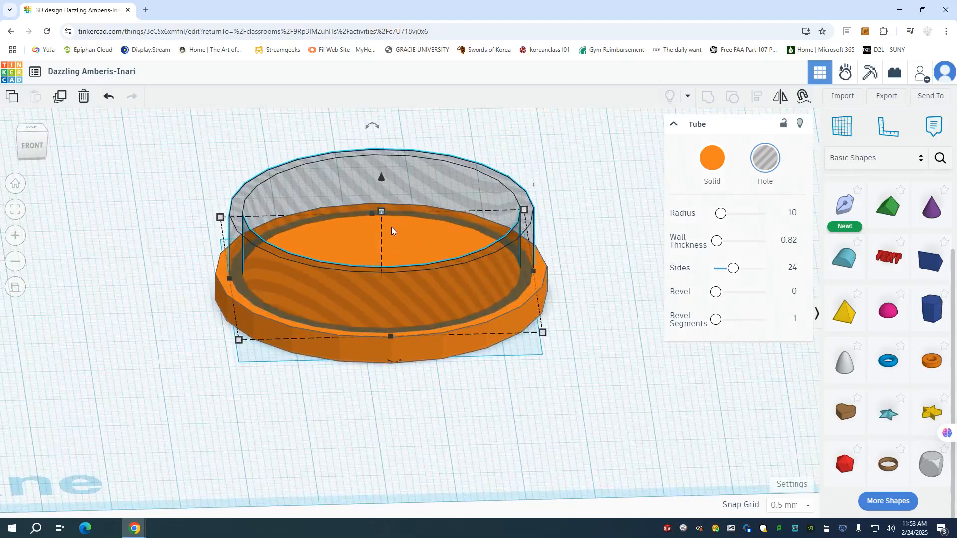
pyautogui.moveTo(381, 212); pyautogui.dragTo(382, 253)
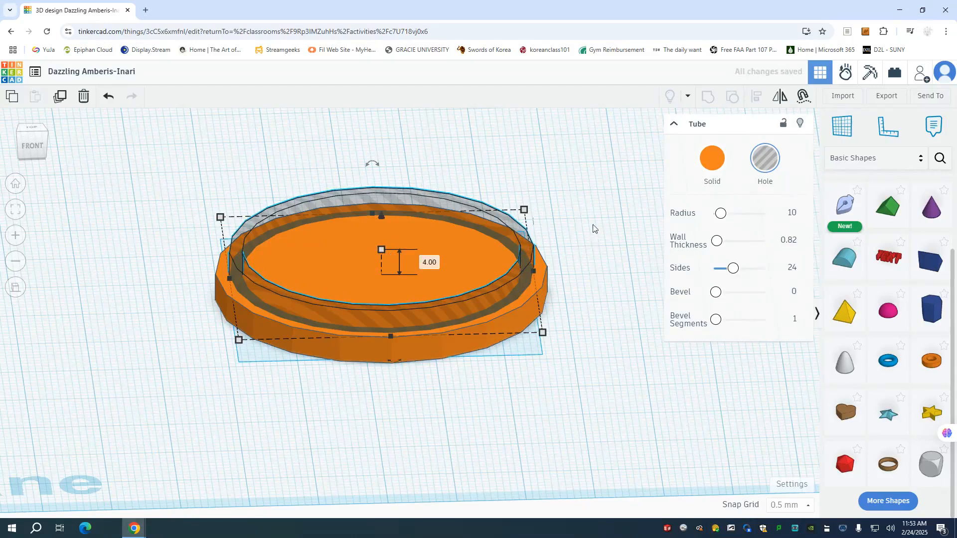
pyautogui.moveTo(598, 171); pyautogui.dragTo(190, 421)
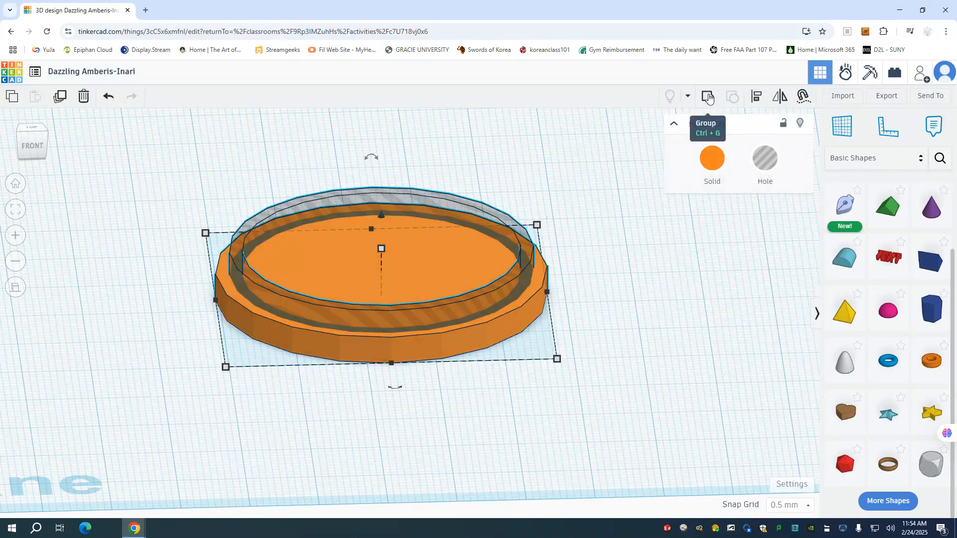
pyautogui.click(708, 98)
pyautogui.click(614, 183)
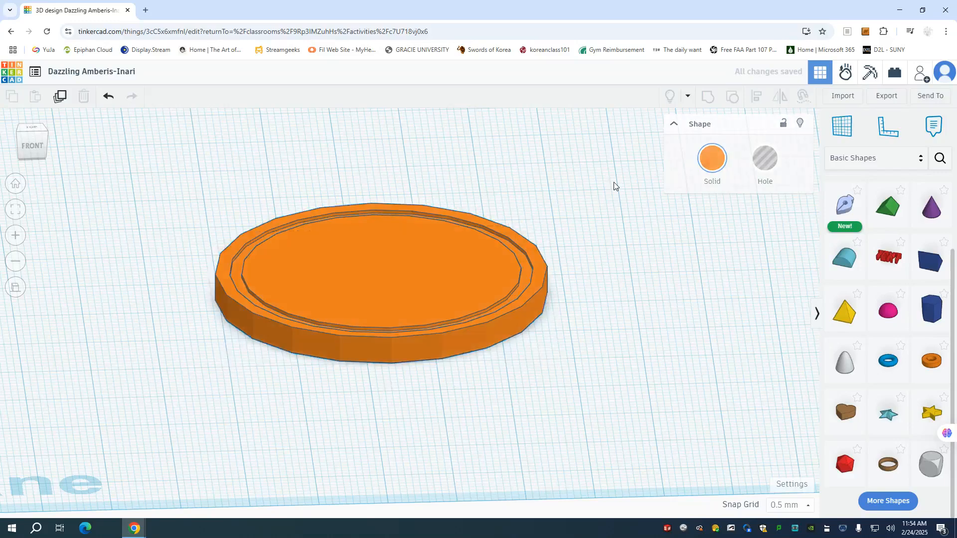
# Step: Place a Scribble shape on the middle of the coin's top face to open its drawing canvas
pyautogui.scroll(-2, 585, 189)
pyautogui.moveTo(557, 241); pyautogui.dragTo(572, 256, button='right')
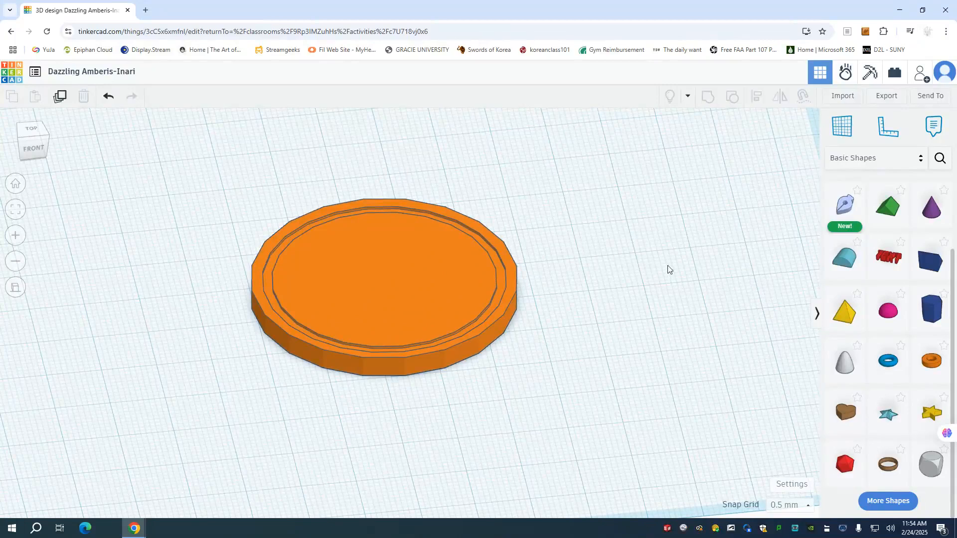
pyautogui.scroll(3, 847, 299)
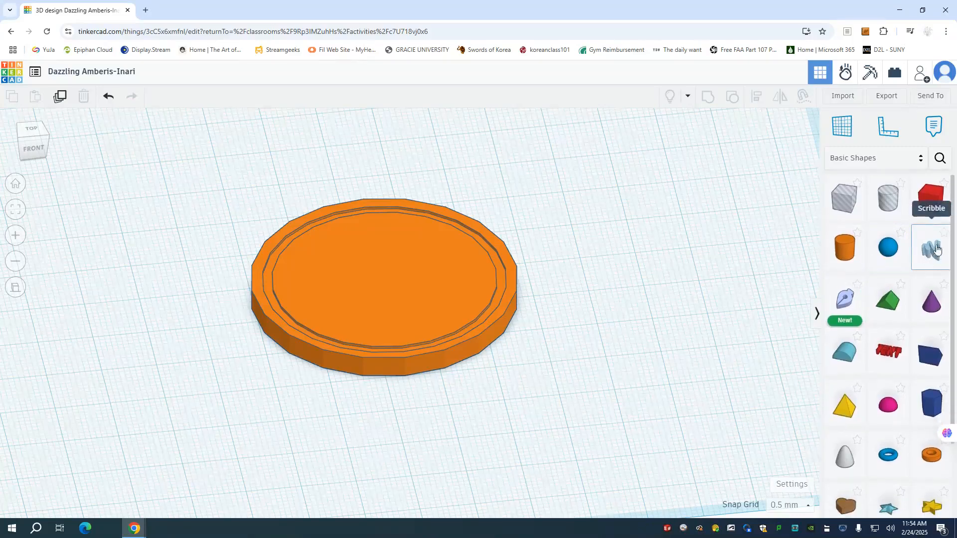
pyautogui.moveTo(932, 254)
pyautogui.mouseDown()
pyautogui.moveTo(727, 262)
pyautogui.moveTo(554, 249)
pyautogui.moveTo(384, 257)
pyautogui.moveTo(385, 274)
pyautogui.mouseUp()
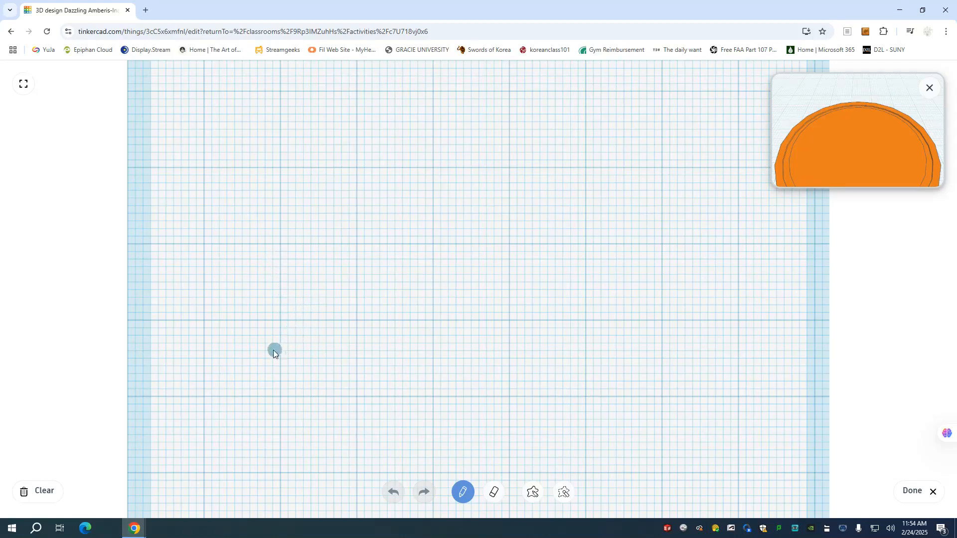
# Step: Draw a first name freehand in connected handwriting across the scribble canvas, with a long crossbar on the t
pyautogui.moveTo(263, 334)
pyautogui.mouseDown()
pyautogui.moveTo(272, 423)
pyautogui.moveTo(325, 273)
pyautogui.moveTo(274, 349)
pyautogui.mouseUp()
pyautogui.moveTo(321, 401)
pyautogui.mouseDown()
pyautogui.moveTo(354, 351)
pyautogui.moveTo(393, 390)
pyautogui.moveTo(442, 258)
pyautogui.moveTo(455, 395)
pyautogui.moveTo(532, 396)
pyautogui.mouseUp()
pyautogui.moveTo(389, 321); pyautogui.dragTo(586, 299)
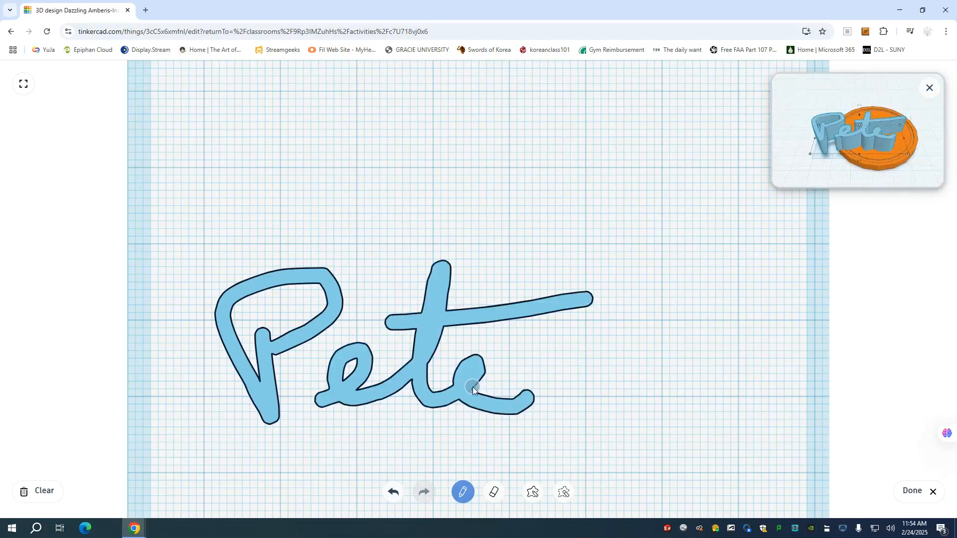
pyautogui.moveTo(473, 388)
pyautogui.mouseDown()
pyautogui.moveTo(502, 373)
pyautogui.moveTo(463, 369)
pyautogui.mouseUp()
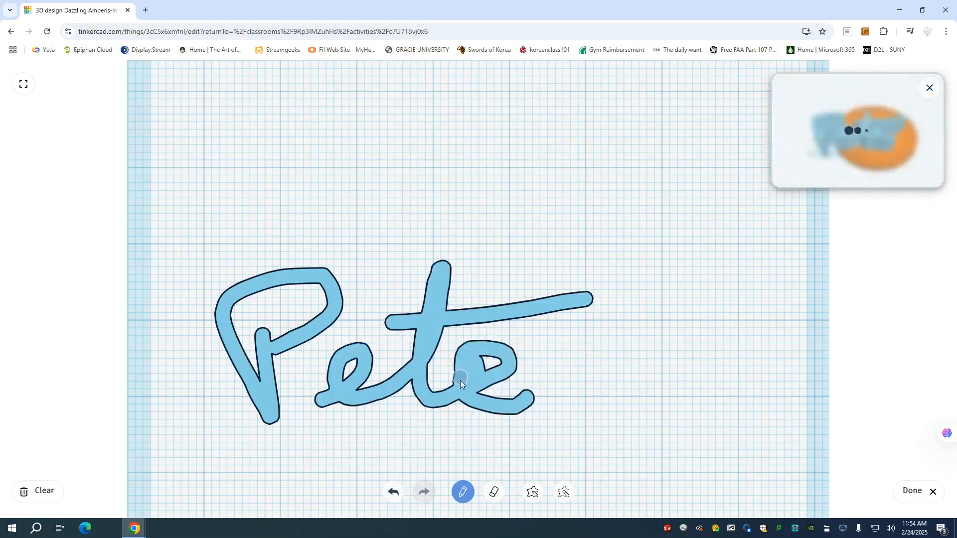
# Step: Erase the last letter of the handwritten name and redraw it with an open loop and a longer tail
pyautogui.click(497, 493)
pyautogui.moveTo(511, 429)
pyautogui.mouseDown()
pyautogui.moveTo(547, 384)
pyautogui.moveTo(443, 358)
pyautogui.moveTo(488, 360)
pyautogui.moveTo(488, 388)
pyautogui.moveTo(451, 382)
pyautogui.moveTo(484, 391)
pyautogui.moveTo(469, 381)
pyautogui.moveTo(491, 409)
pyautogui.moveTo(497, 397)
pyautogui.moveTo(536, 419)
pyautogui.moveTo(526, 415)
pyautogui.mouseUp()
pyautogui.moveTo(510, 381); pyautogui.dragTo(495, 357)
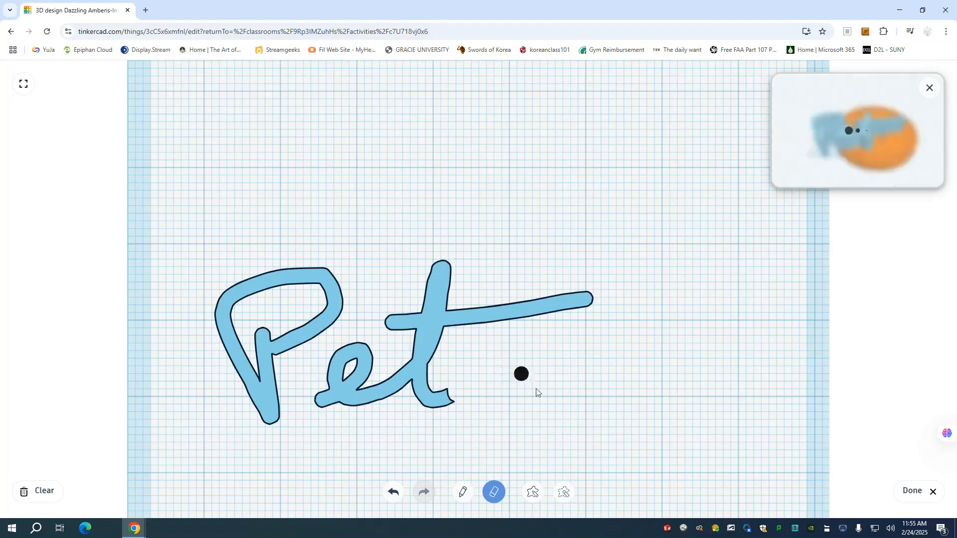
pyautogui.click(463, 493)
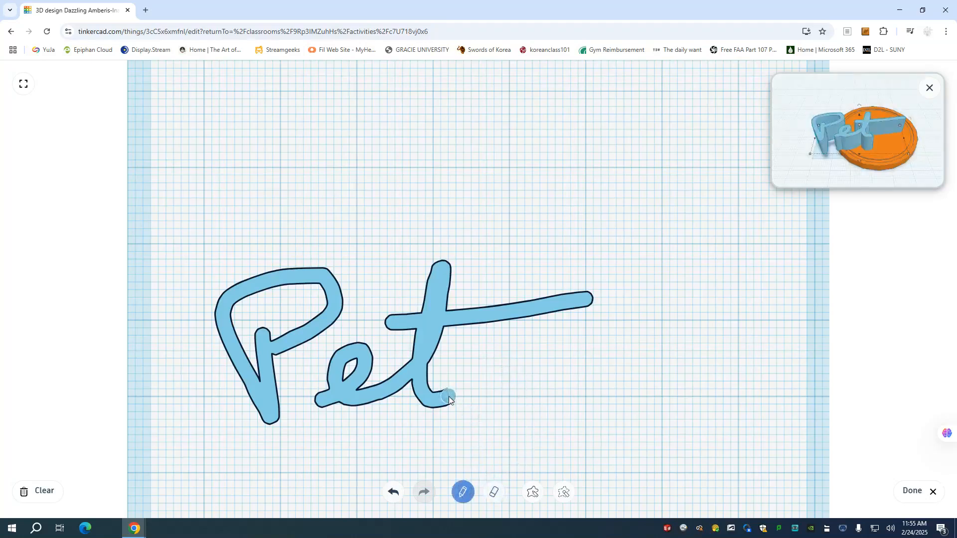
pyautogui.moveTo(472, 358); pyautogui.dragTo(569, 398)
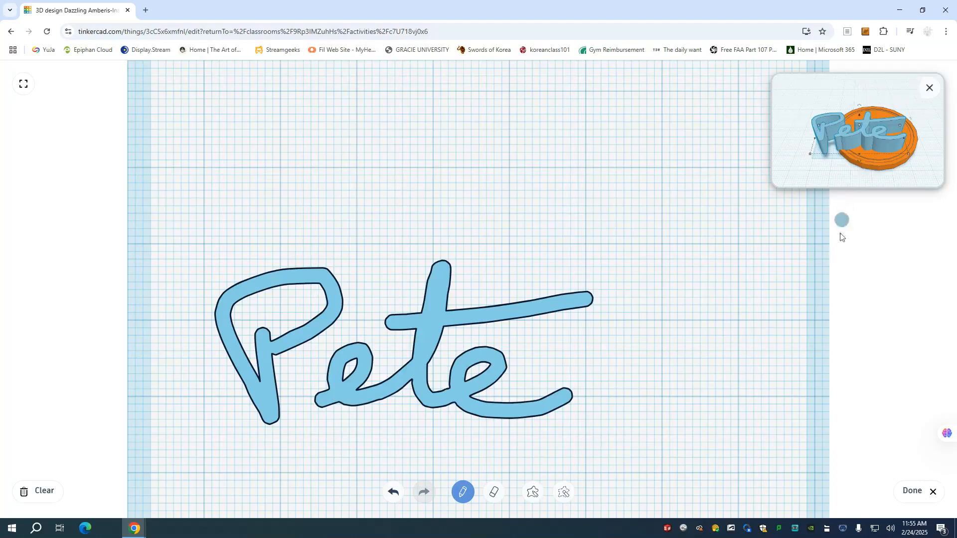
# Step: Finish the scribble drawing, then shrink the handwritten name and position it across the lower part of the coin's face
pyautogui.click(915, 494)
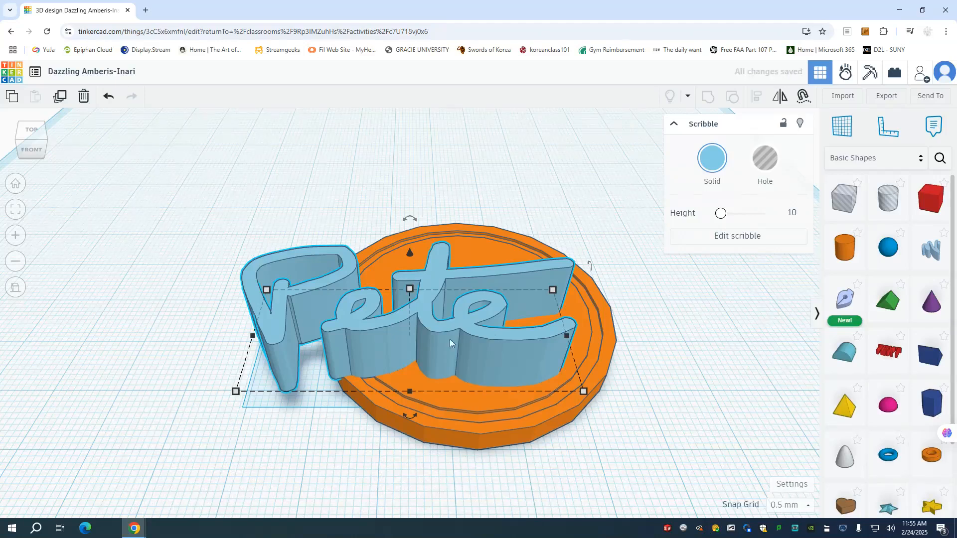
pyautogui.moveTo(236, 392)
pyautogui.mouseDown()
pyautogui.moveTo(299, 353)
pyautogui.moveTo(387, 342)
pyautogui.moveTo(364, 408)
pyautogui.moveTo(235, 382)
pyautogui.moveTo(245, 323)
pyautogui.moveTo(396, 391)
pyautogui.moveTo(246, 388)
pyautogui.mouseUp()
pyautogui.moveTo(305, 392)
pyautogui.mouseDown()
pyautogui.moveTo(342, 373)
pyautogui.moveTo(441, 352)
pyautogui.moveTo(480, 336)
pyautogui.moveTo(496, 315)
pyautogui.moveTo(489, 363)
pyautogui.mouseUp()
pyautogui.moveTo(522, 271); pyautogui.dragTo(520, 328, button='right')
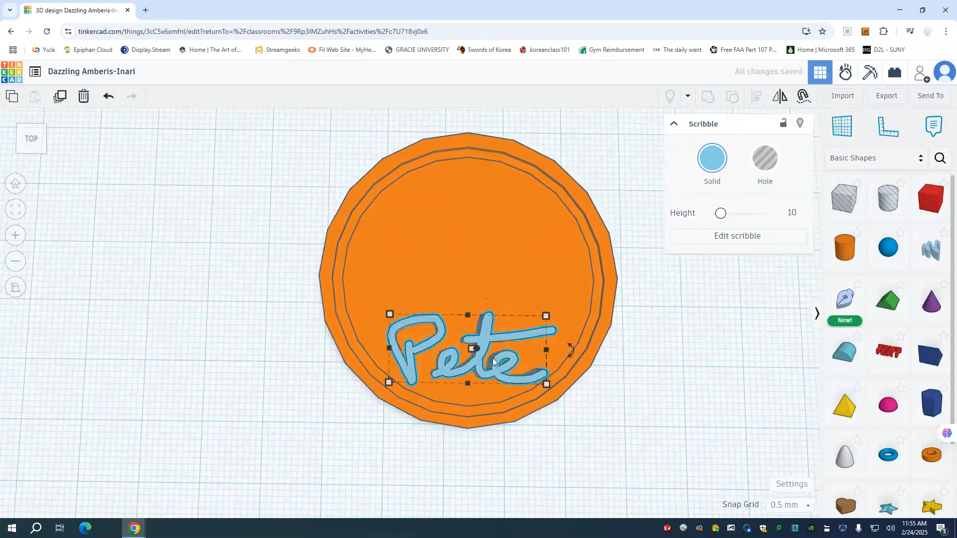
pyautogui.moveTo(477, 356); pyautogui.dragTo(478, 349)
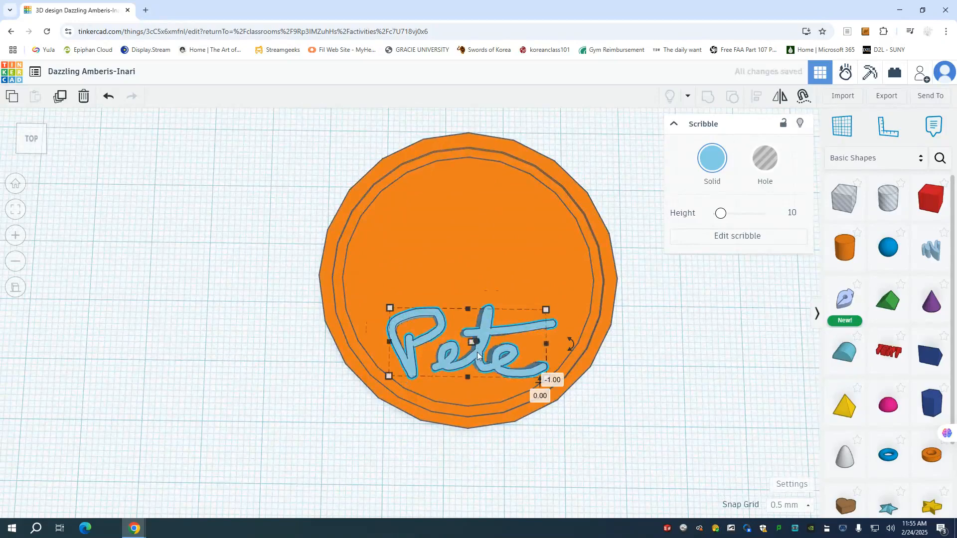
# Step: Lower the handwritten name by 0.5 mm into the coin, make it a hole and group both to engrave it
pyautogui.moveTo(590, 434); pyautogui.dragTo(609, 359, button='right')
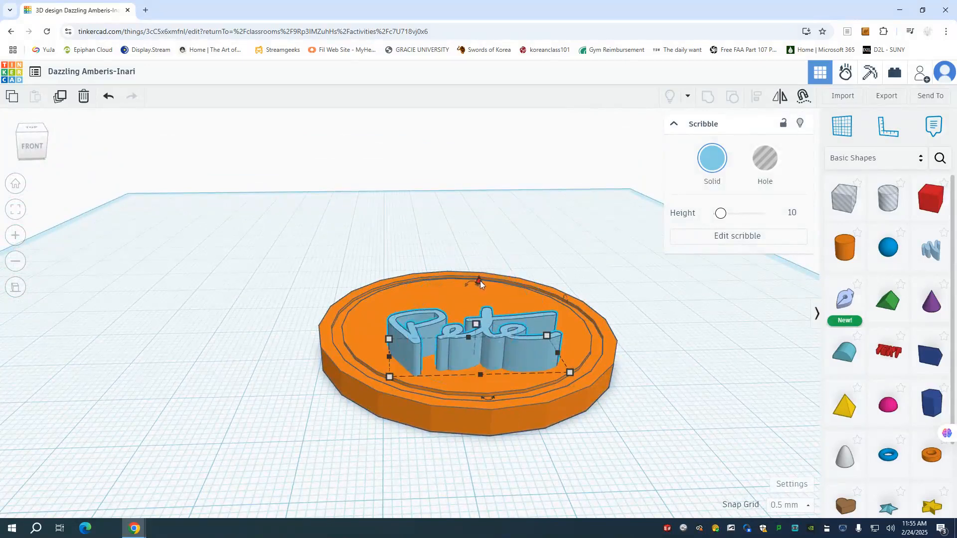
pyautogui.moveTo(495, 295); pyautogui.dragTo(492, 282, button='right')
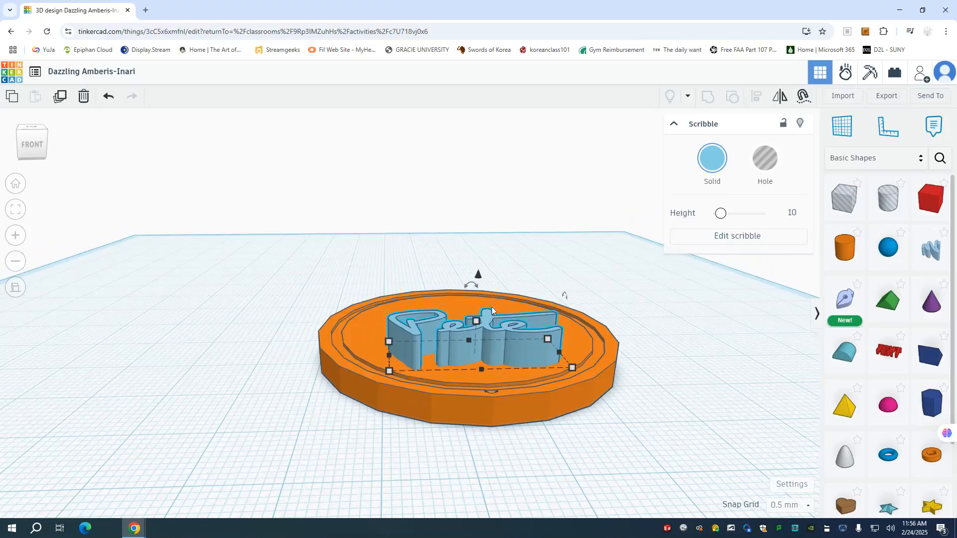
pyautogui.moveTo(479, 276); pyautogui.dragTo(478, 278)
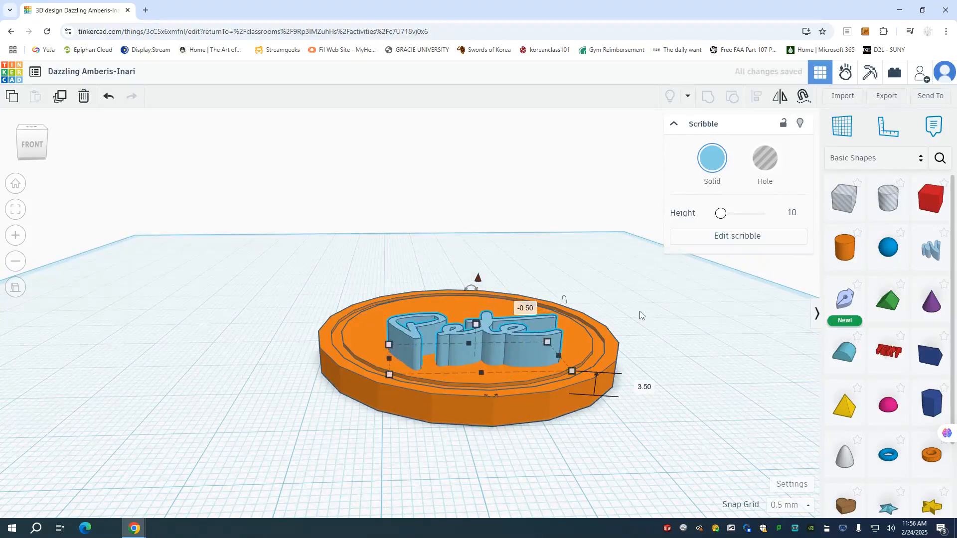
pyautogui.click(766, 164)
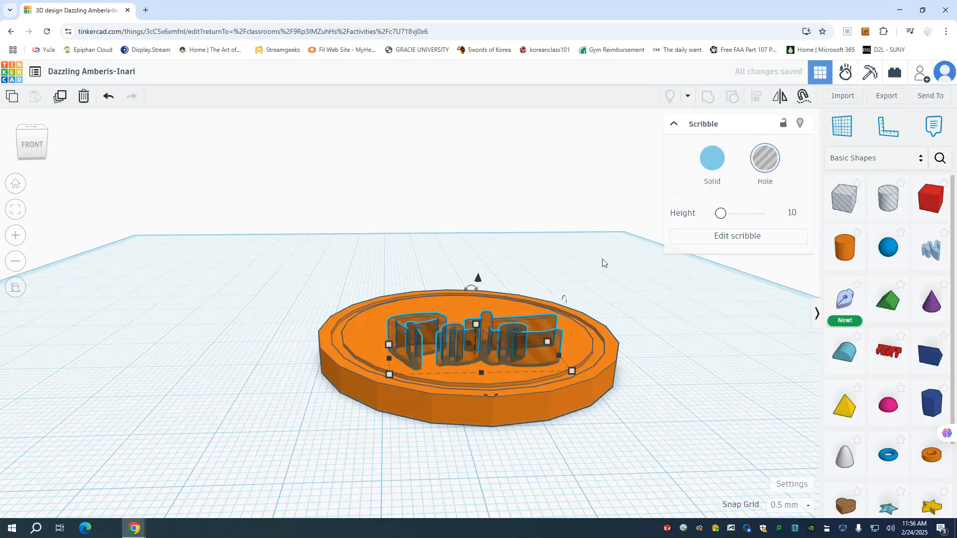
pyautogui.moveTo(622, 243); pyautogui.dragTo(282, 434)
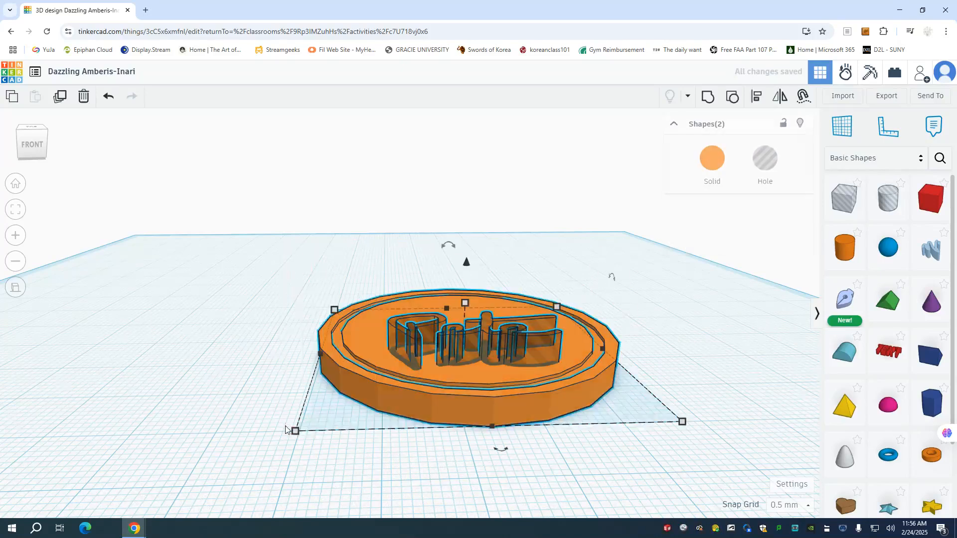
pyautogui.click(708, 97)
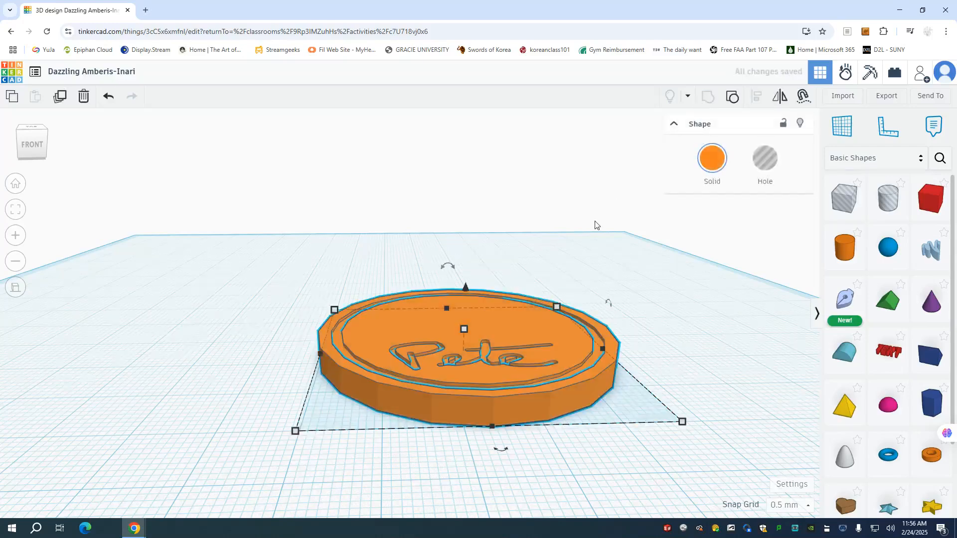
pyautogui.click(601, 242)
pyautogui.moveTo(602, 241); pyautogui.dragTo(608, 282, button='right')
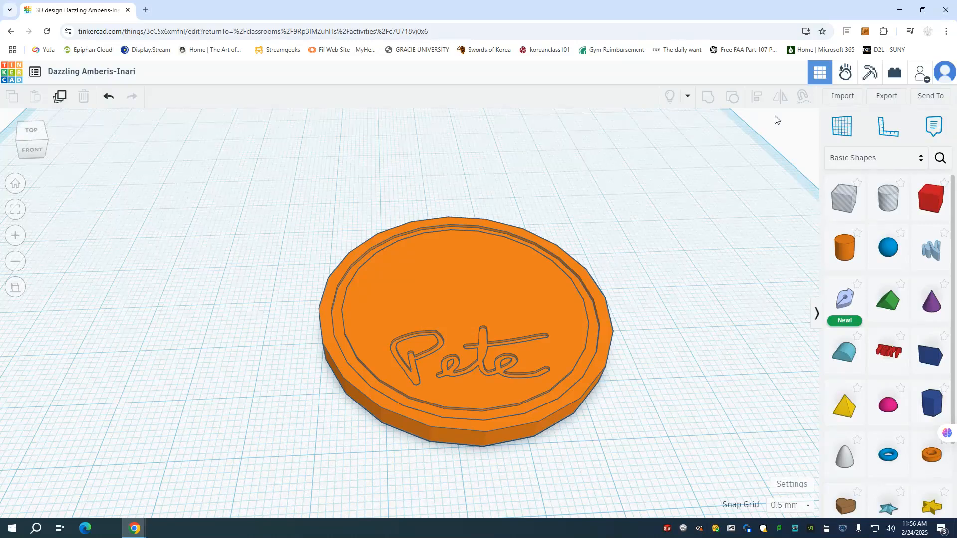
# Step: Import HVCC Flame Logo.svg from the cadd folder on the common share, centered on Art at 100% scale
pyautogui.click(846, 99)
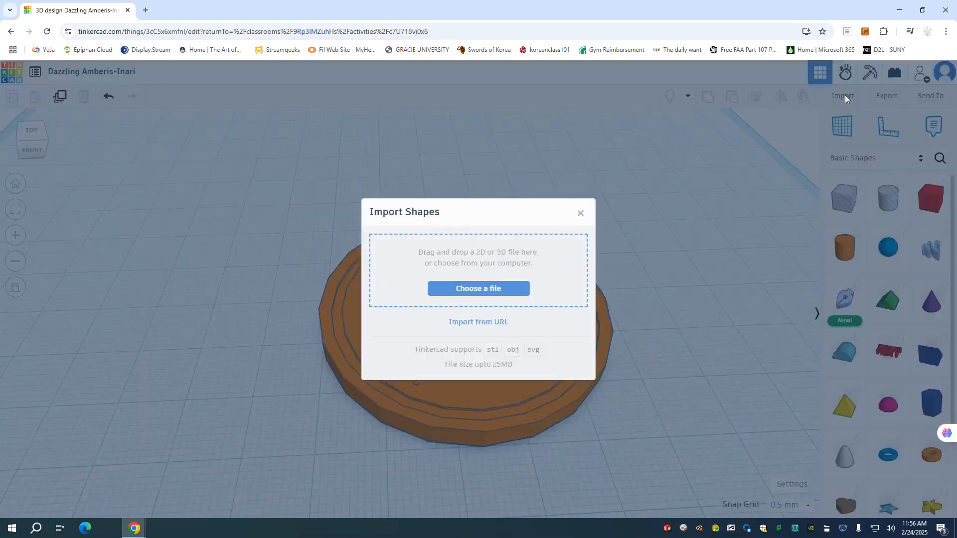
pyautogui.click(474, 288)
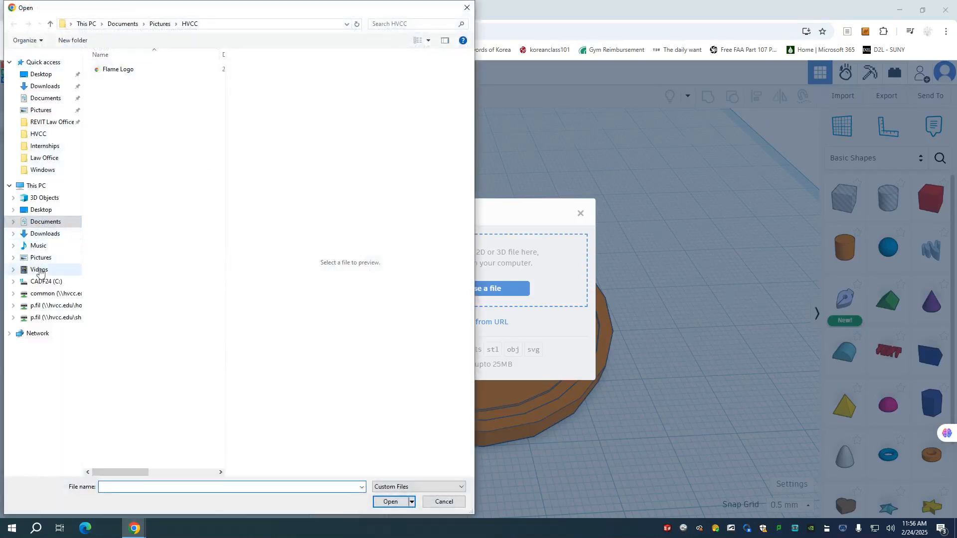
pyautogui.click(52, 294)
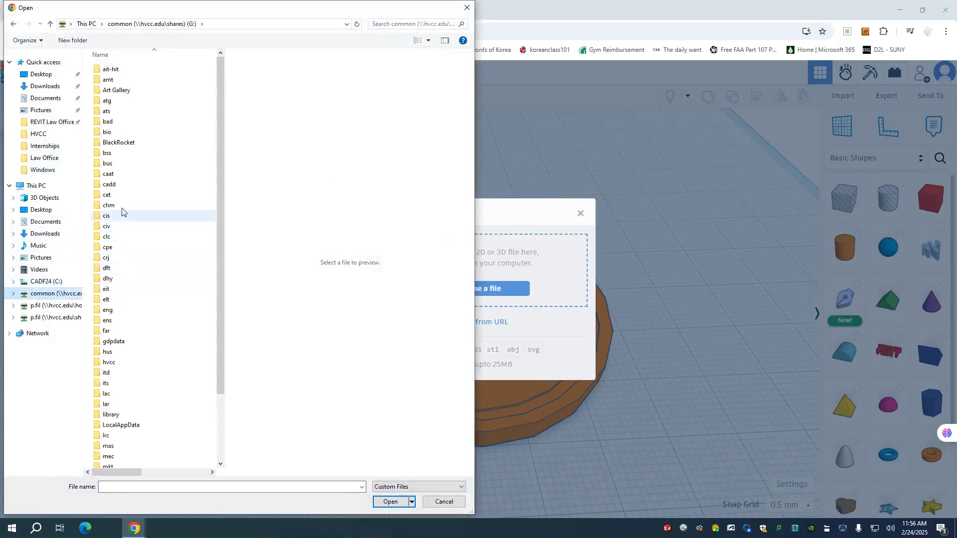
pyautogui.doubleClick(110, 185)
pyautogui.click(116, 113)
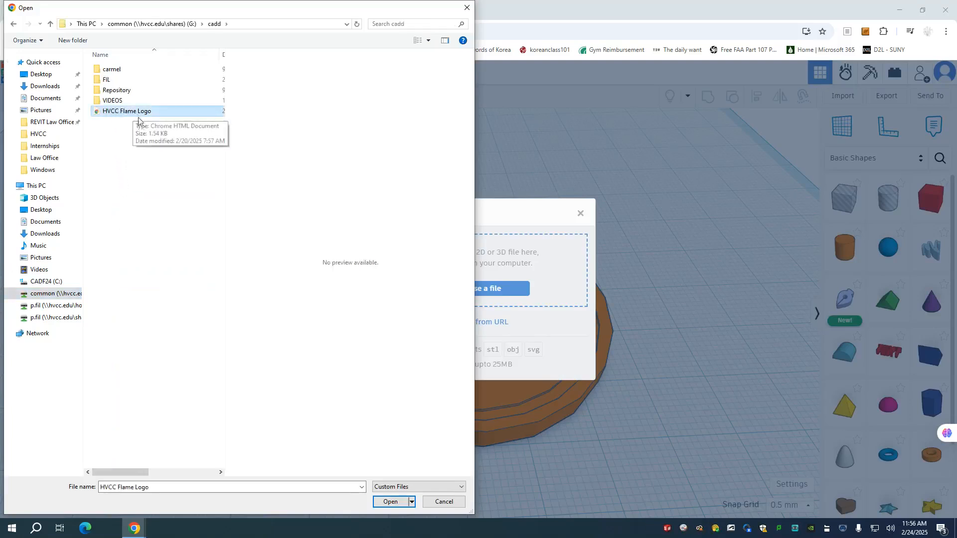
pyautogui.click(381, 502)
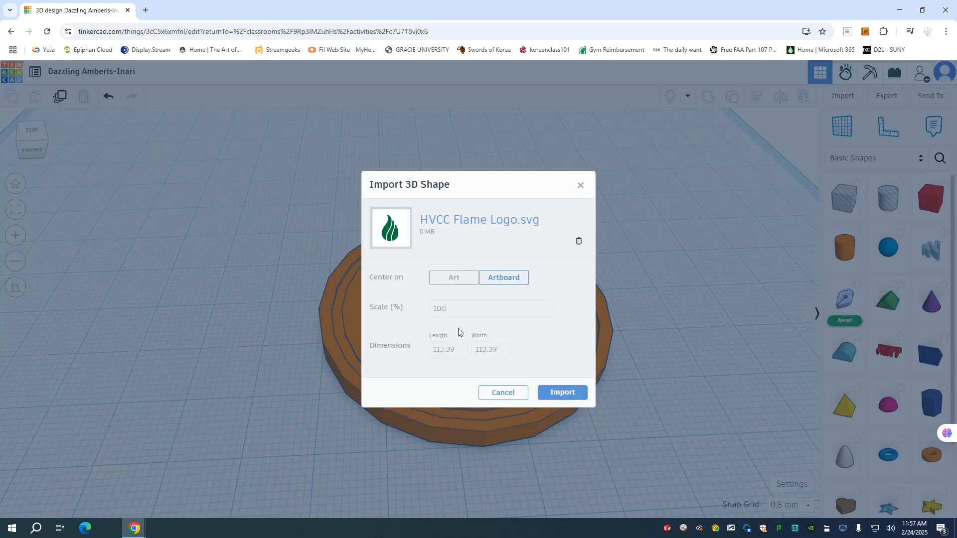
pyautogui.click(456, 282)
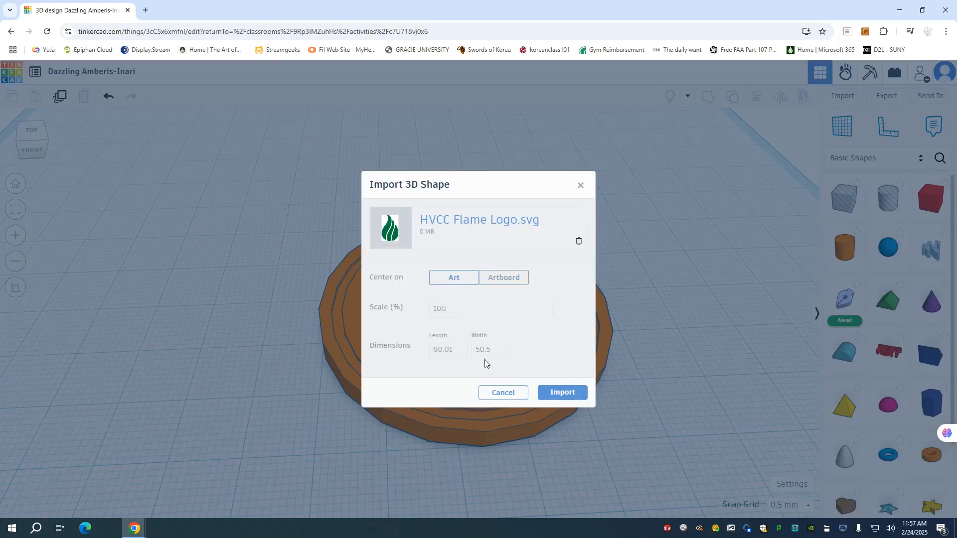
pyautogui.click(563, 393)
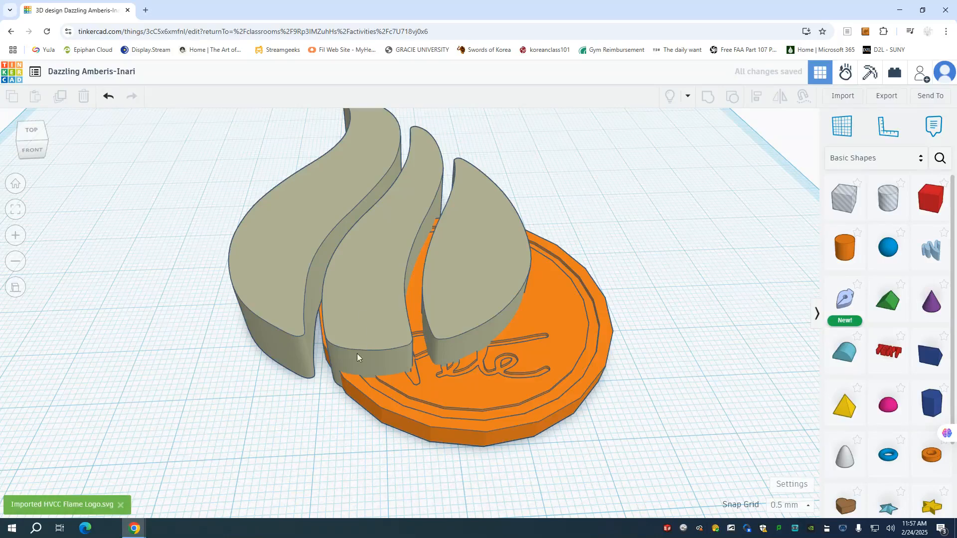
# Step: Scale the flame logo down proportionally to about 24 by 38 mm and raise it 7 mm above the workplane
pyautogui.click(363, 300)
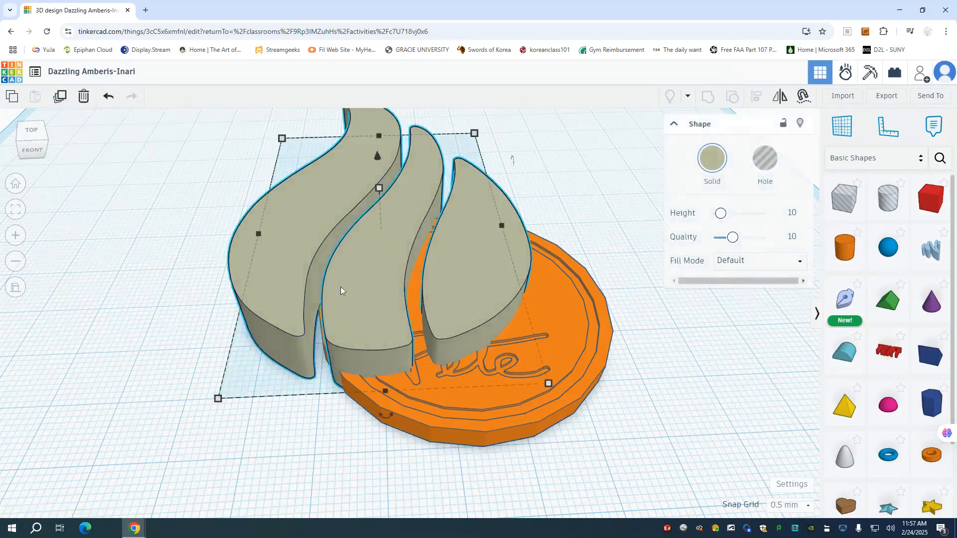
pyautogui.moveTo(216, 399)
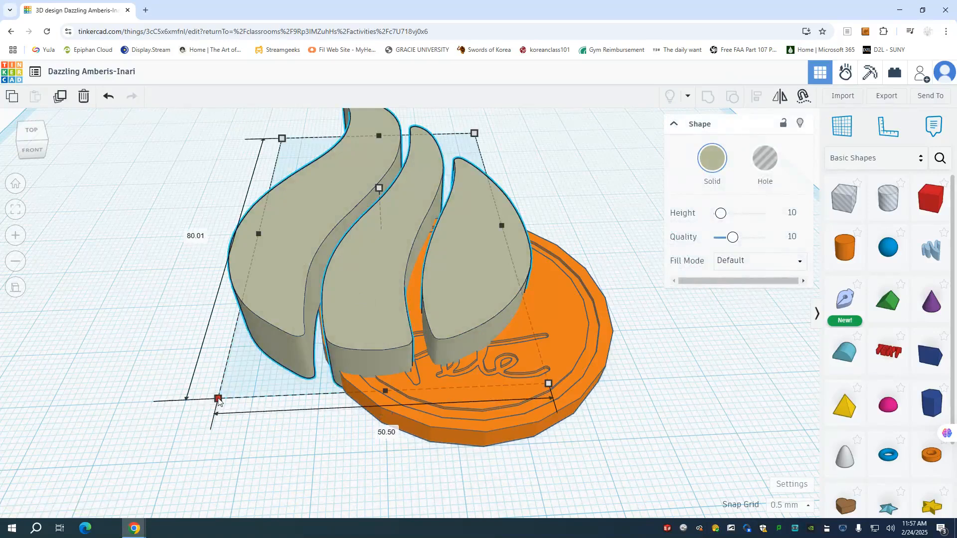
pyautogui.keyDown('shift'); pyautogui.moveTo(218, 399); pyautogui.dragTo(474, 359); pyautogui.keyUp('shift')
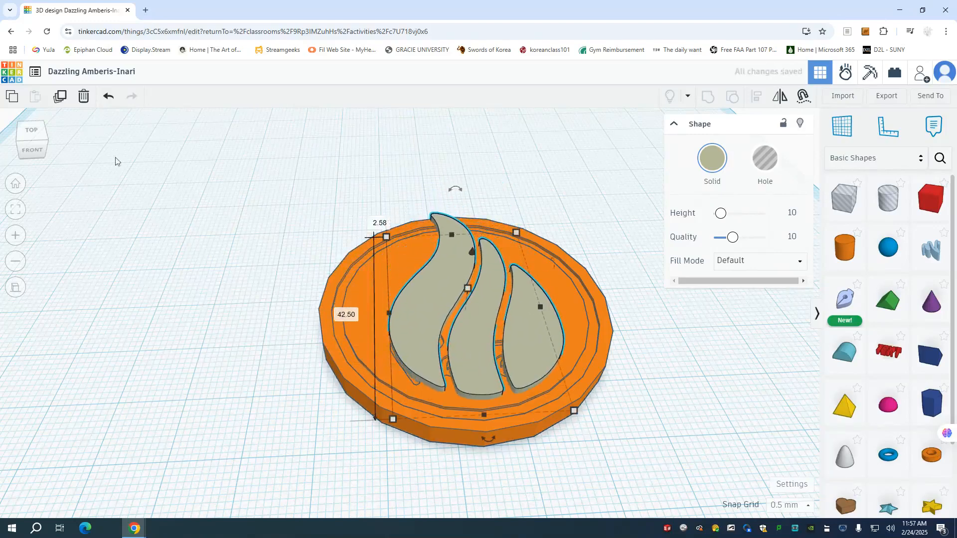
pyautogui.click(33, 134)
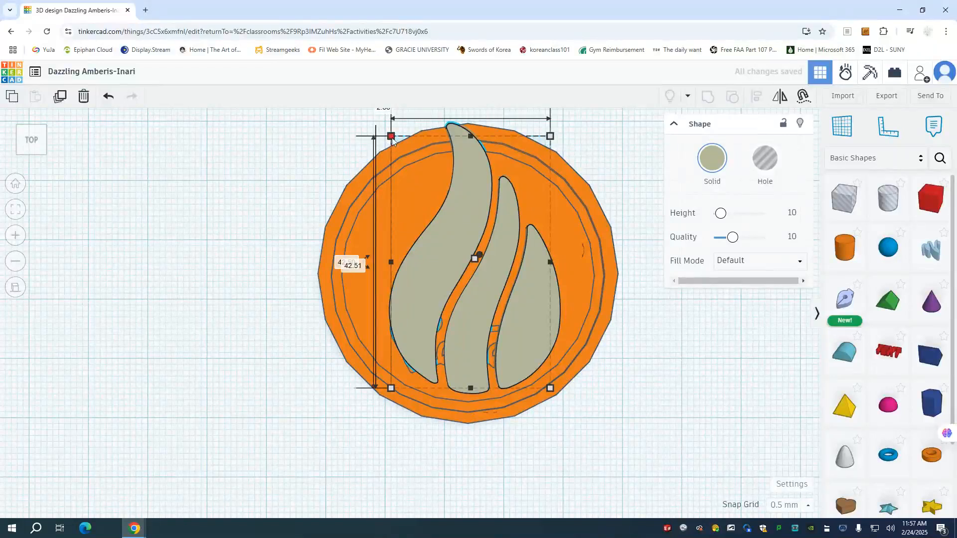
pyautogui.moveTo(392, 137); pyautogui.dragTo(409, 164)
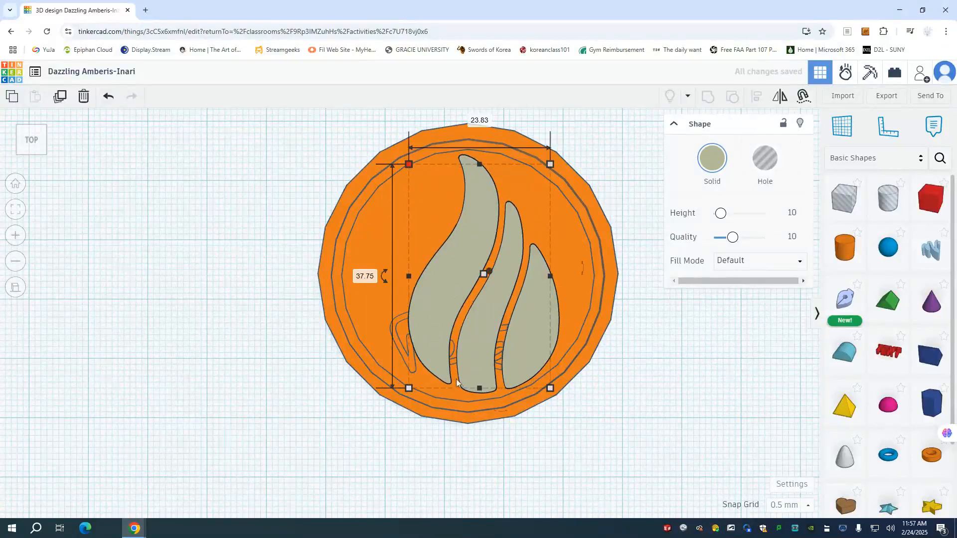
pyautogui.moveTo(486, 440); pyautogui.dragTo(487, 301, button='right')
pyautogui.moveTo(480, 299); pyautogui.dragTo(478, 261)
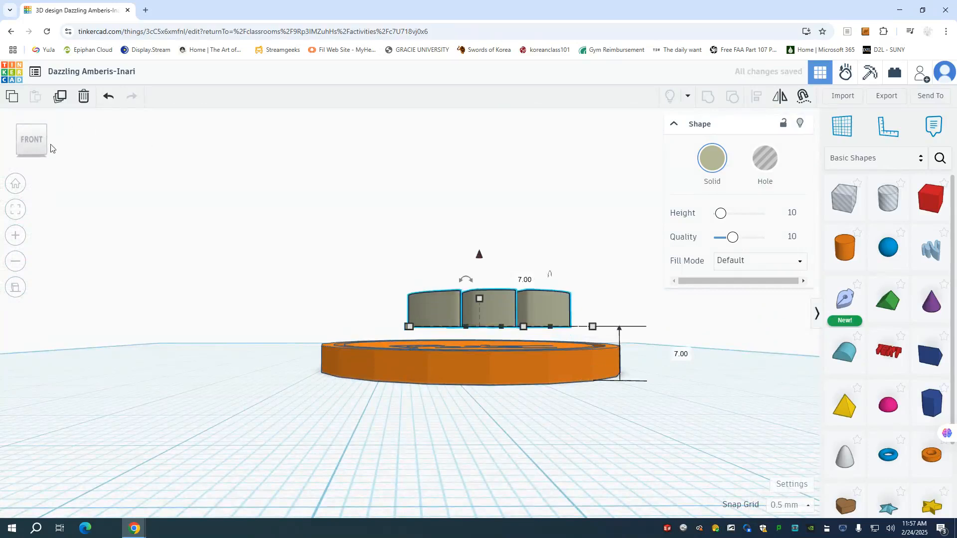
# Step: Shrink the flame logo further to fit above the engraved name and center it on the coin's upper half
pyautogui.click(38, 155)
pyautogui.click(33, 142)
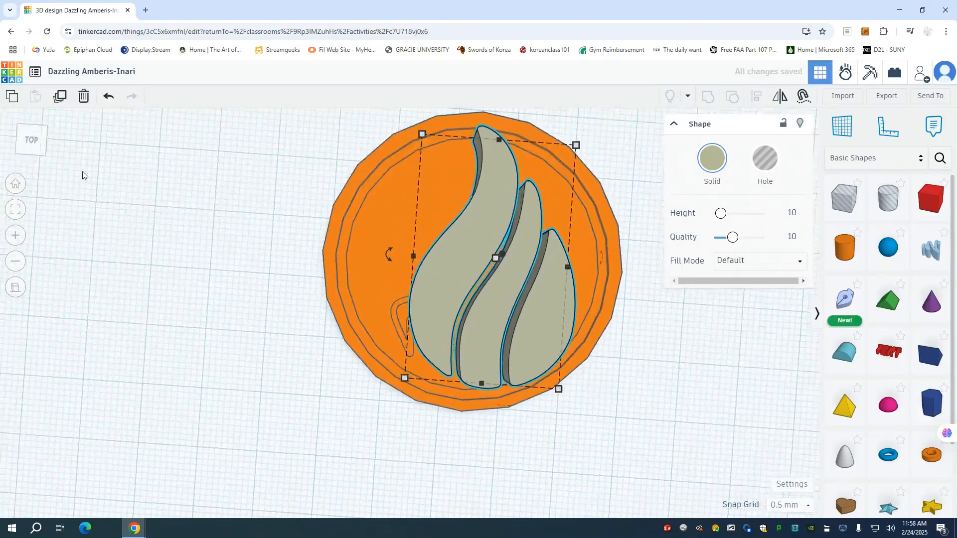
pyautogui.keyDown('shift'); pyautogui.moveTo(564, 382); pyautogui.dragTo(475, 257); pyautogui.keyUp('shift')
pyautogui.keyDown('shift'); pyautogui.moveTo(423, 139); pyautogui.dragTo(436, 165); pyautogui.keyUp('shift')
pyautogui.moveTo(475, 243); pyautogui.dragTo(470, 246)
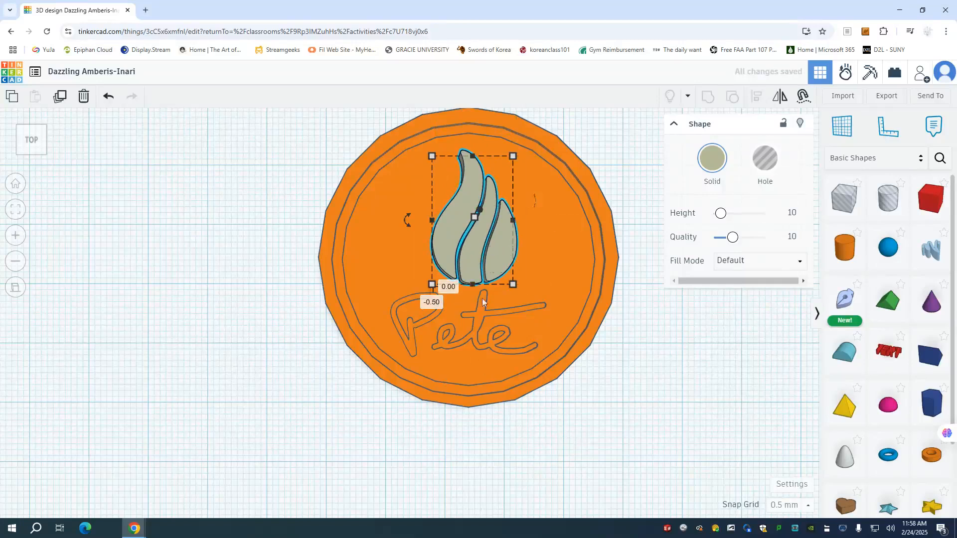
# Step: Set the flame logo's height to 5.5 mm and lower it by 3.5 mm so its base sinks into the coin
pyautogui.moveTo(552, 432); pyautogui.dragTo(541, 301, button='right')
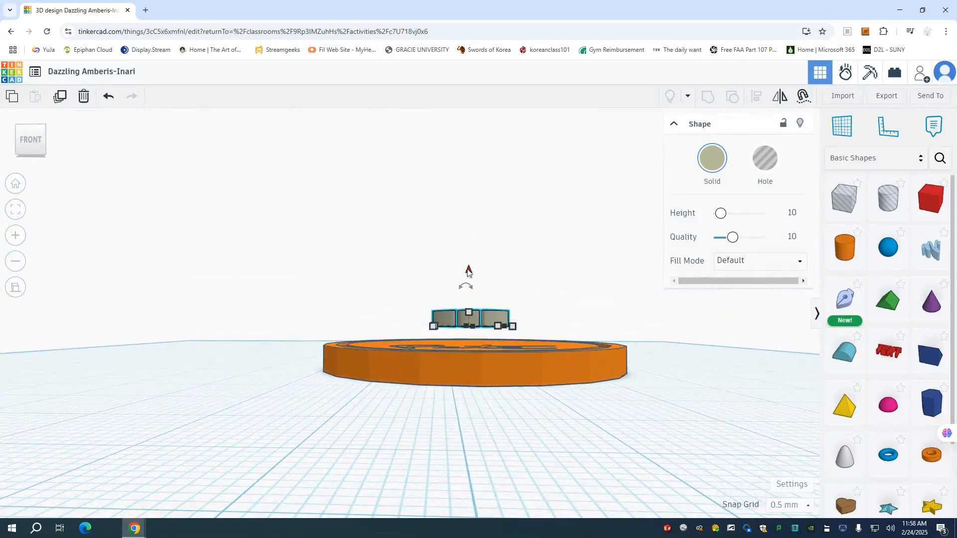
pyautogui.moveTo(468, 312); pyautogui.dragTo(470, 298)
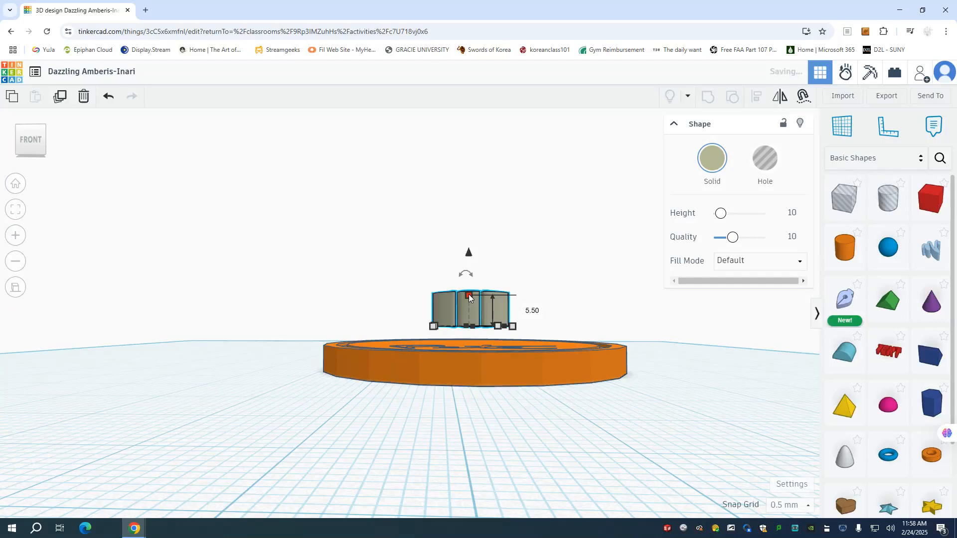
pyautogui.moveTo(468, 254); pyautogui.dragTo(469, 275)
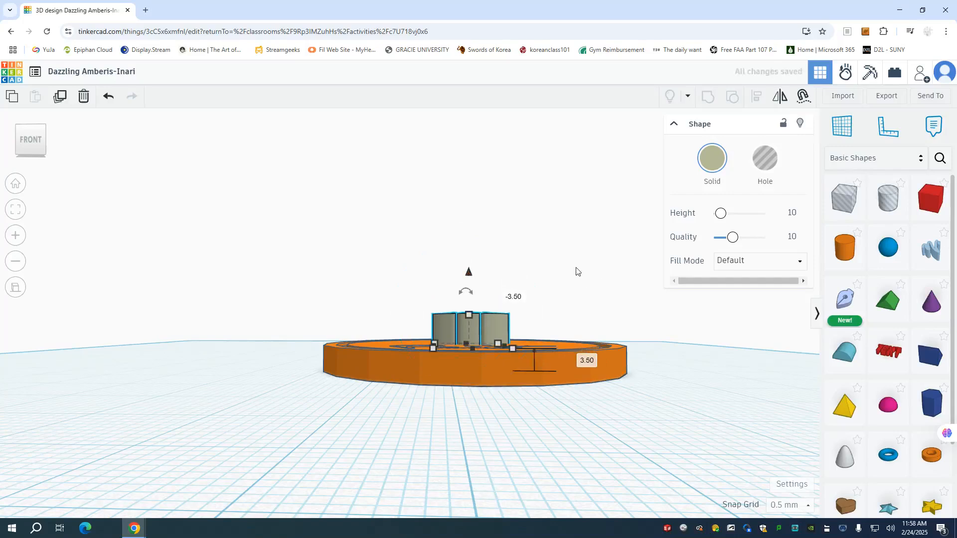
# Step: Try to group the solid flame logo with the coin, then undo the grouping
pyautogui.moveTo(578, 264)
pyautogui.mouseDown(button='right')
pyautogui.moveTo(572, 299)
pyautogui.moveTo(590, 253)
pyautogui.moveTo(575, 255)
pyautogui.mouseUp(button='right')
pyautogui.moveTo(574, 255); pyautogui.dragTo(352, 399)
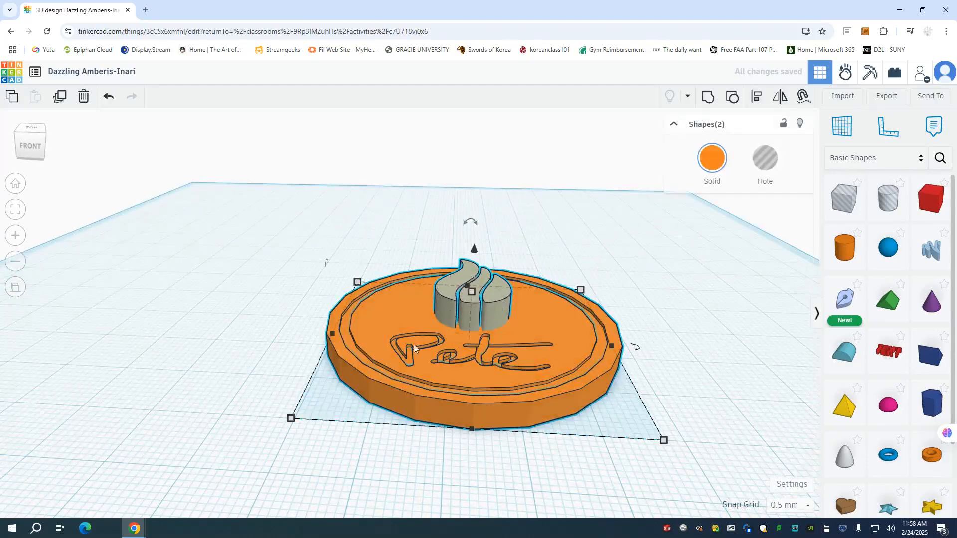
pyautogui.click(705, 102)
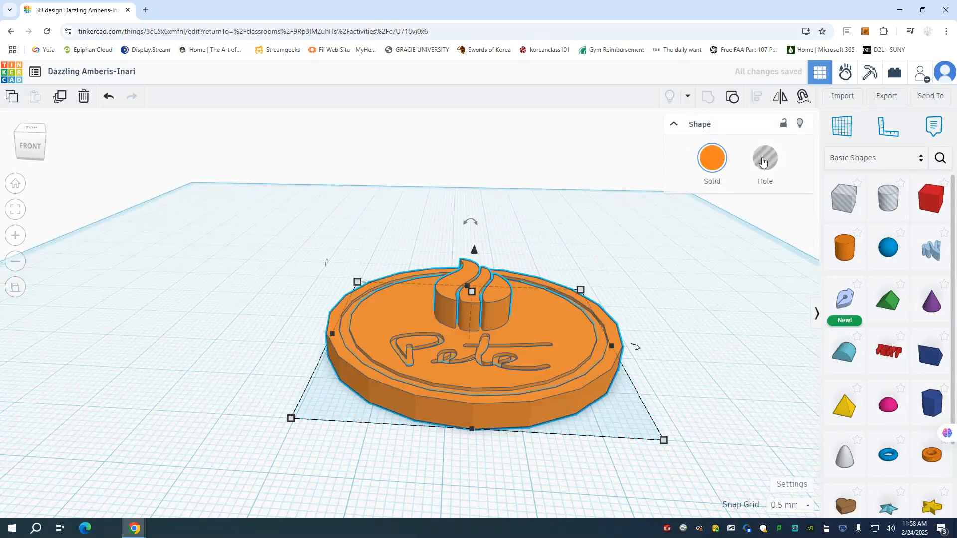
pyautogui.hotkey('ctrl', 'z')
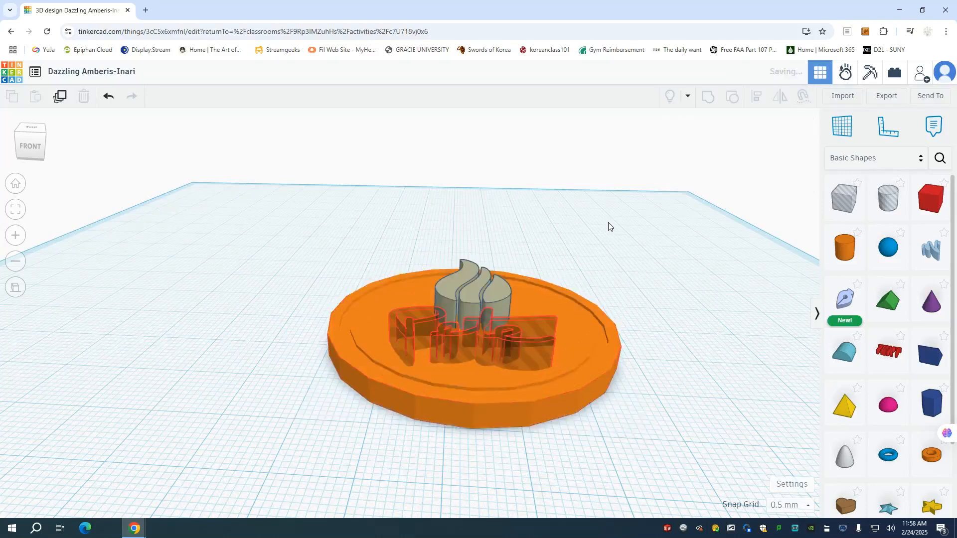
# Step: Turn the flame logo into a hole and group it with the coin to engrave the logo above the name
pyautogui.click(499, 294)
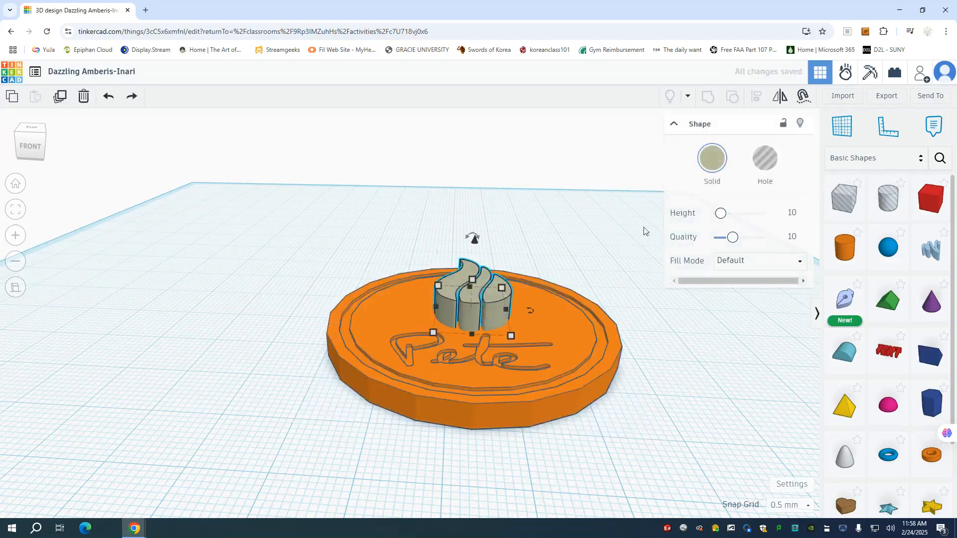
pyautogui.click(765, 158)
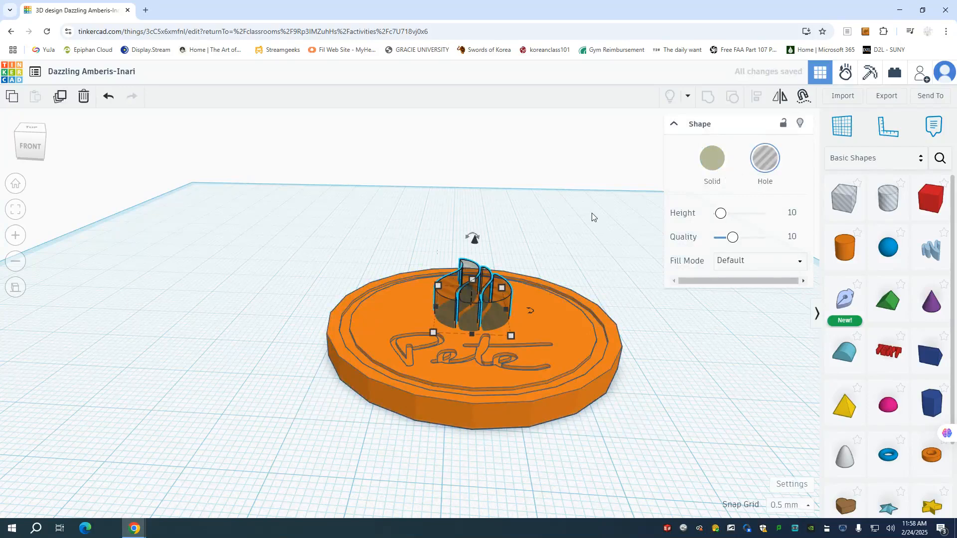
pyautogui.moveTo(626, 192); pyautogui.dragTo(300, 443)
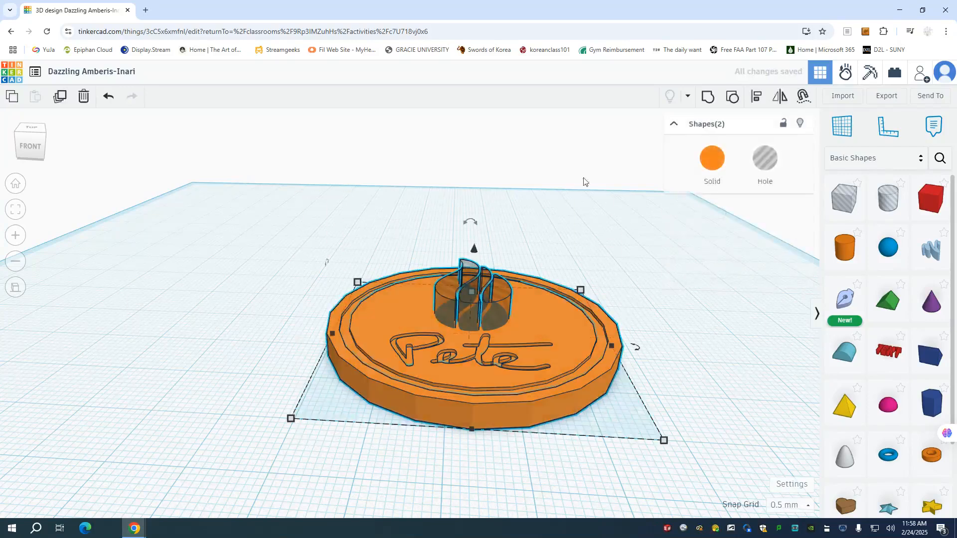
pyautogui.click(708, 96)
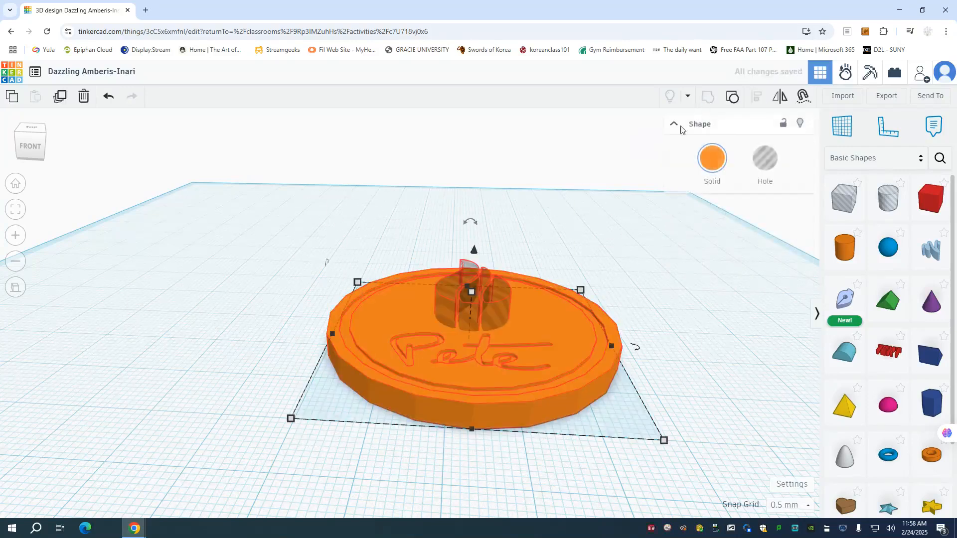
pyautogui.click(653, 272)
pyautogui.moveTo(662, 271); pyautogui.dragTo(608, 251, button='middle')
pyautogui.moveTo(608, 250); pyautogui.dragTo(599, 314, button='right')
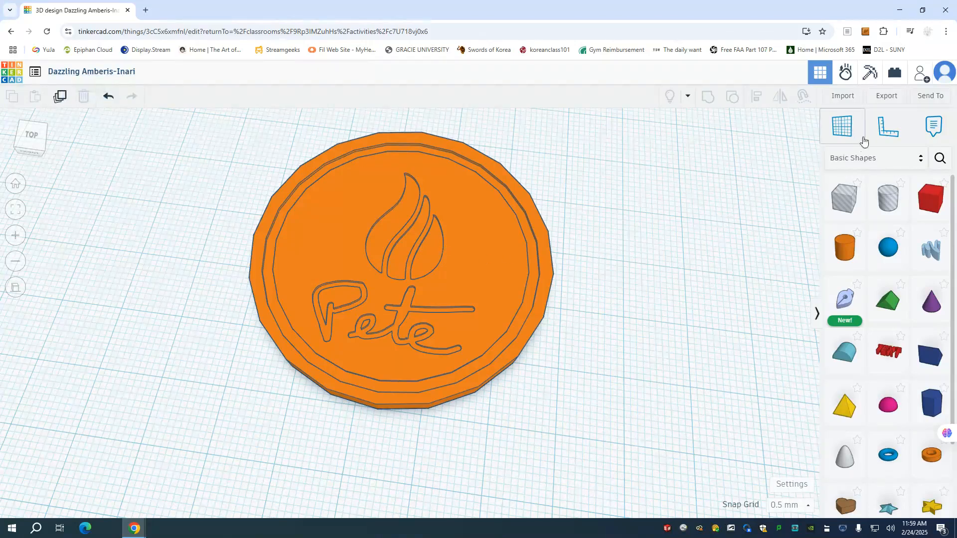
pyautogui.click(887, 100)
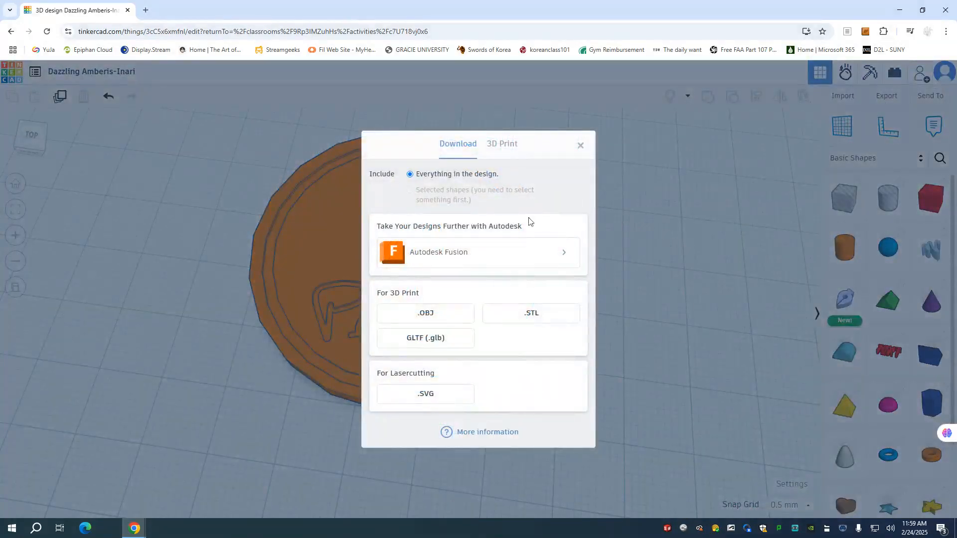
pyautogui.click(563, 255)
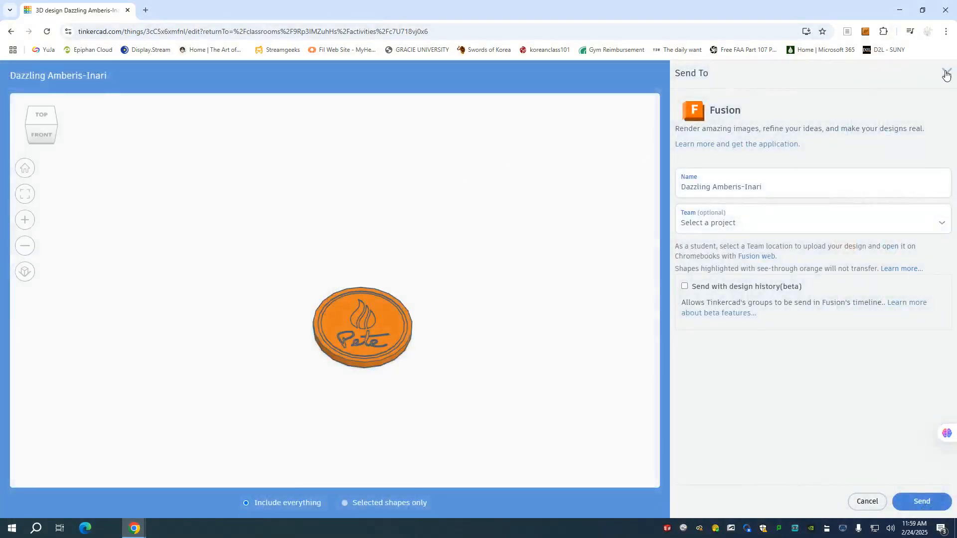
pyautogui.click(946, 75)
# Step: Export everything in the design as an STL file for 3D printing
pyautogui.click(885, 99)
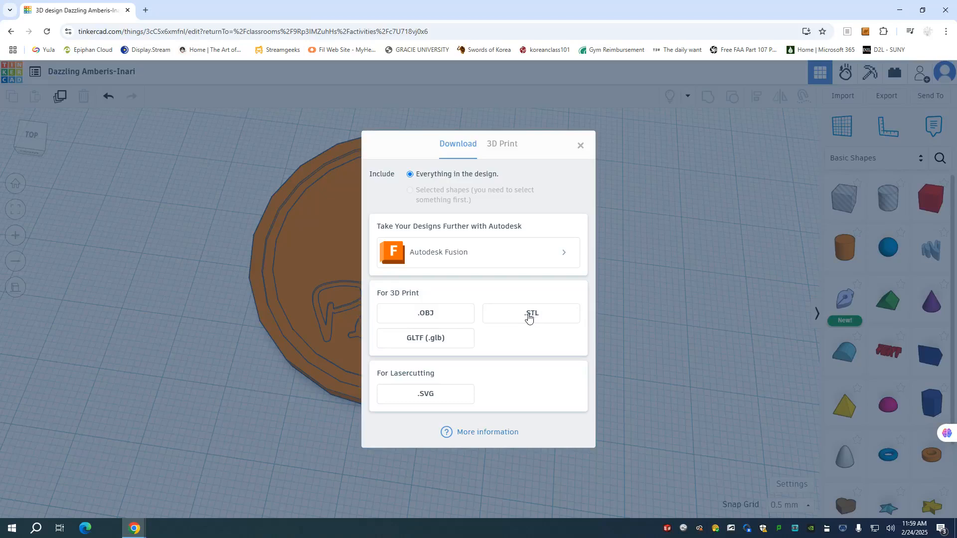
pyautogui.click(527, 315)
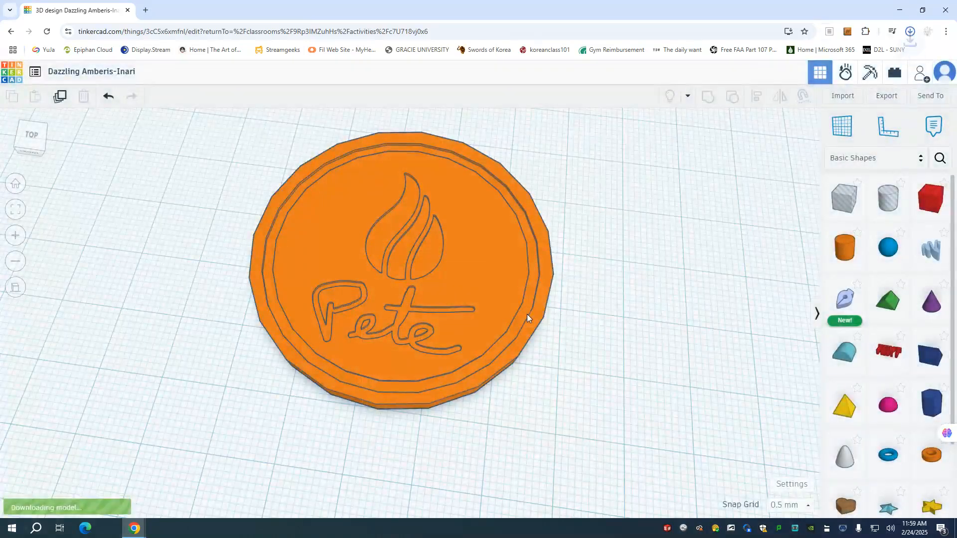